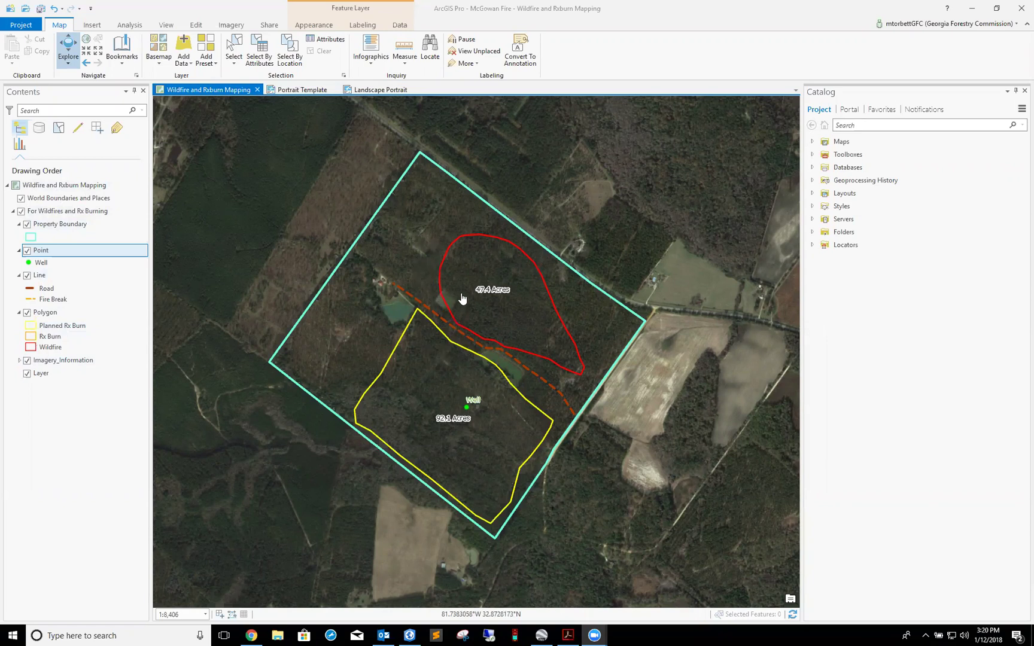
Switch from the Wildfire and Rxburn Mapping map to the Portrait Template layout view
click(302, 89)
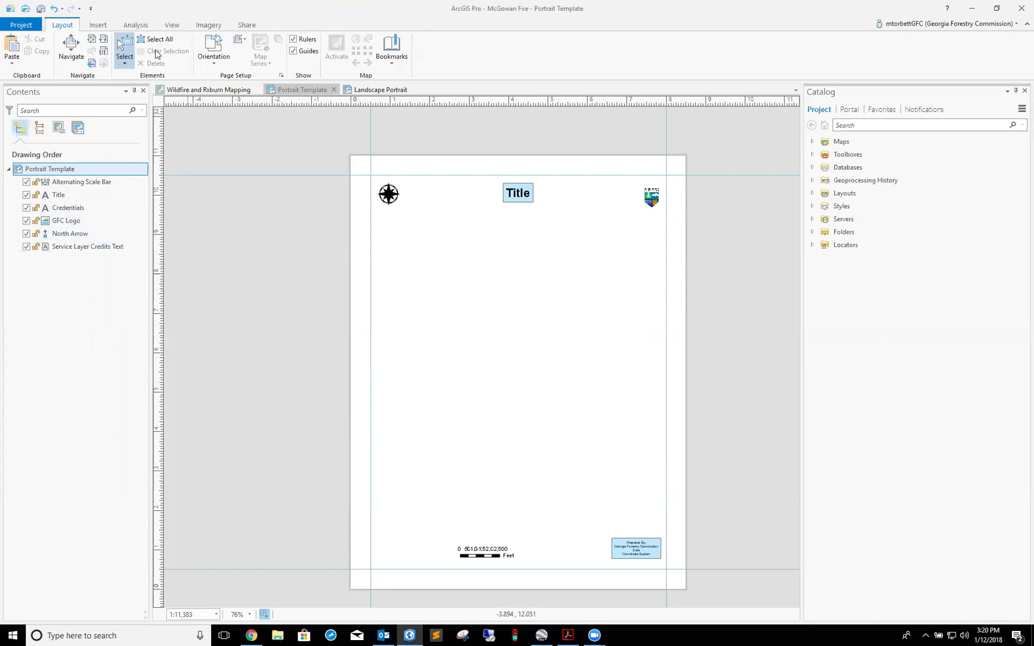
Insert a map frame of the Wildfire and Rxburn Mapping map, drawn across the portrait page
click(99, 26)
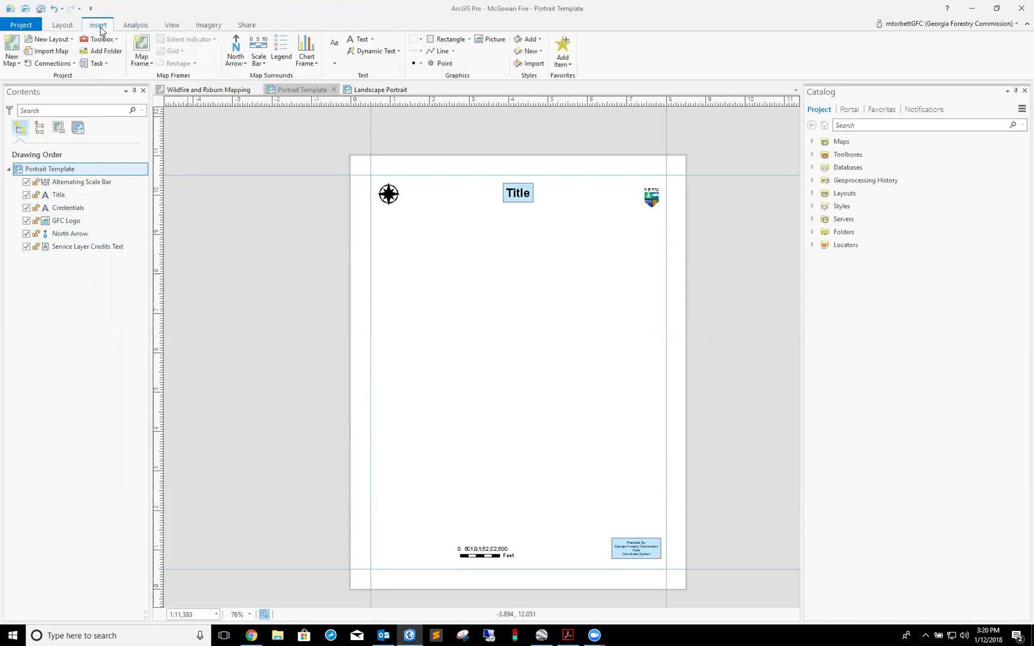
click(151, 65)
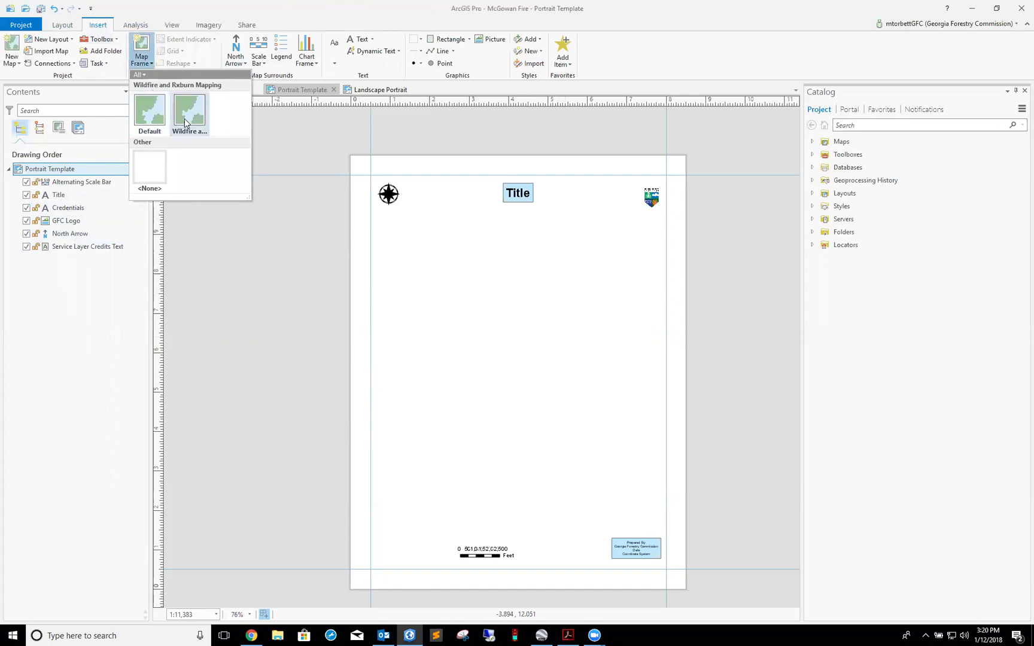
click(187, 120)
drag(389, 195, 647, 549)
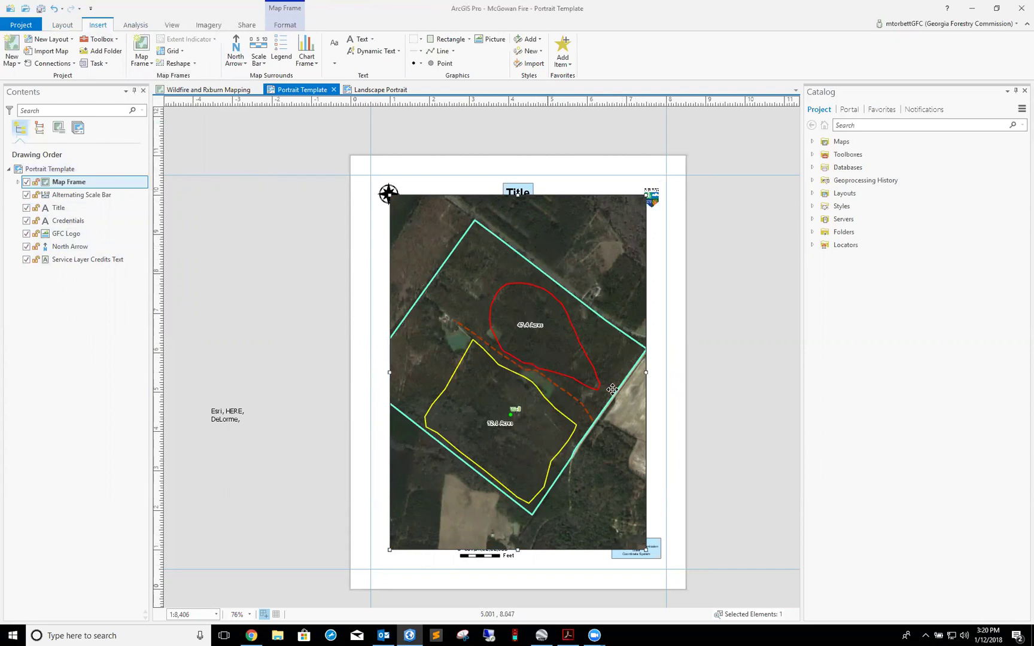
Stretch the map frame's right, top, left and bottom edges out to the page margin guides
click(706, 362)
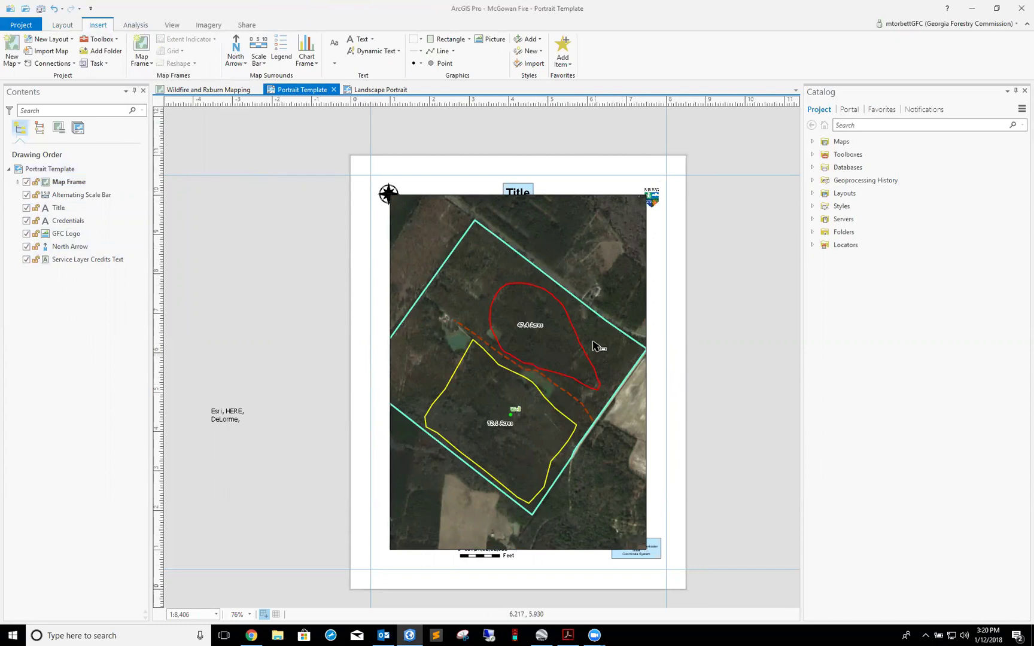
click(584, 373)
drag(646, 371, 668, 372)
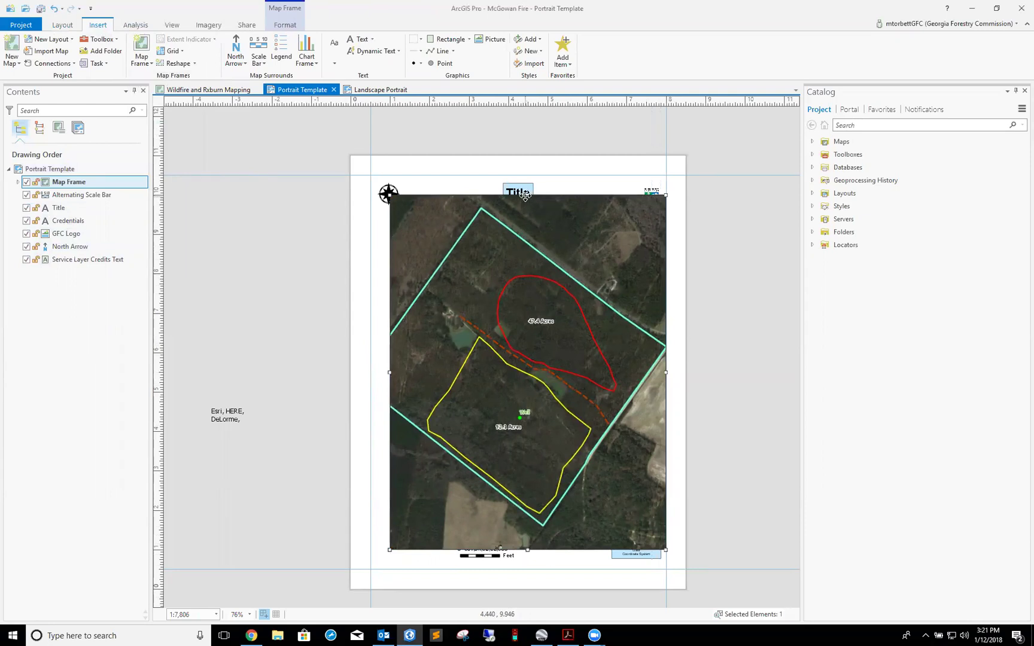
drag(526, 201, 520, 177)
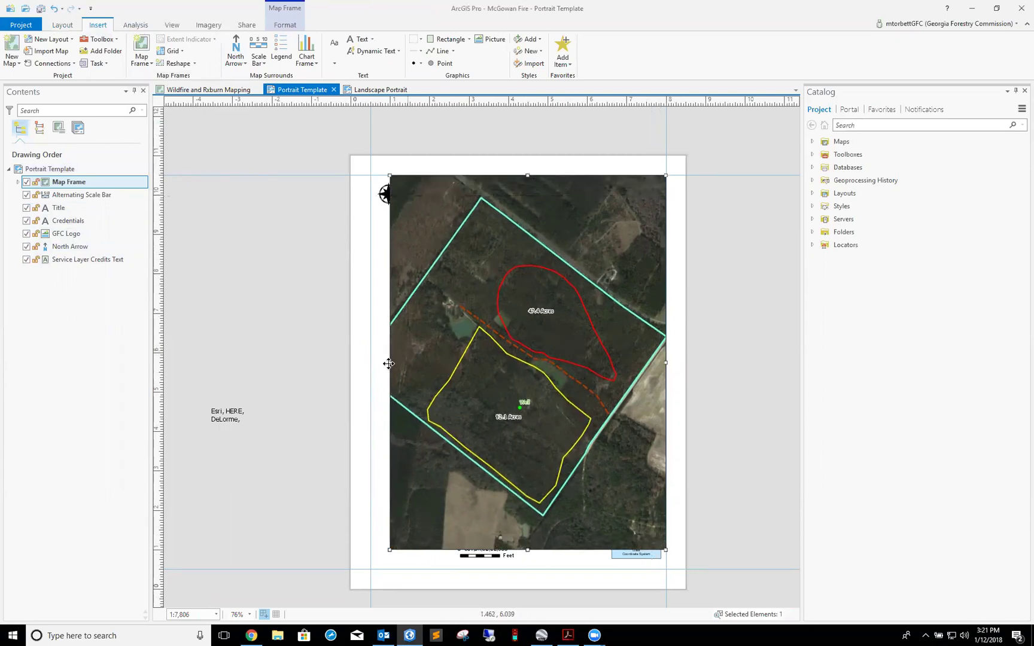
drag(390, 362, 372, 363)
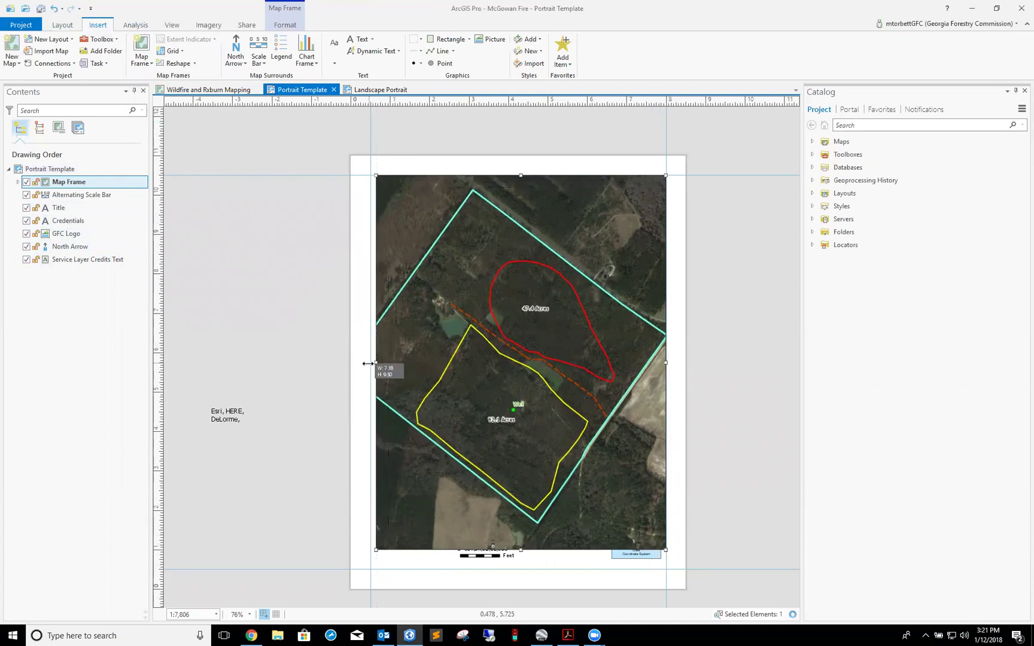
drag(517, 549, 517, 569)
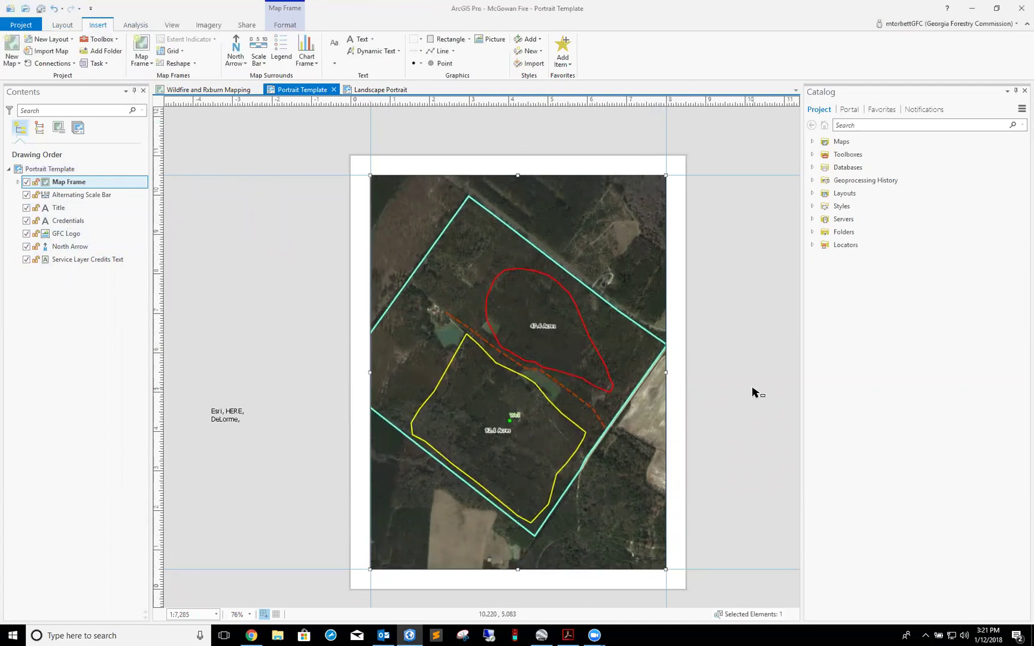
click(755, 393)
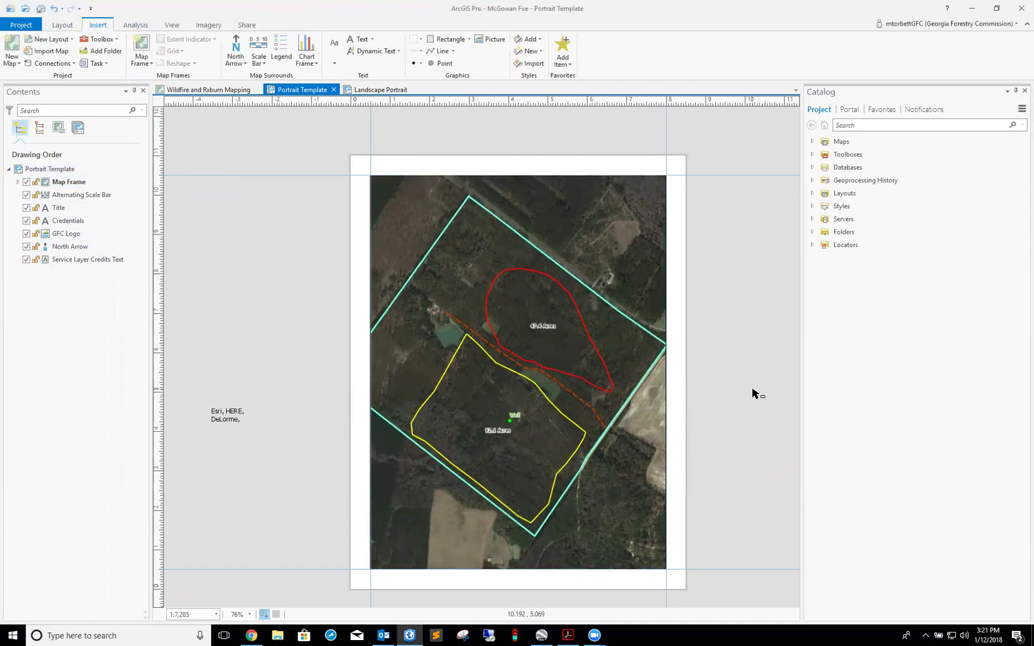
Move the Map Frame below Service Layer Credits Text in the Drawing Order
click(66, 183)
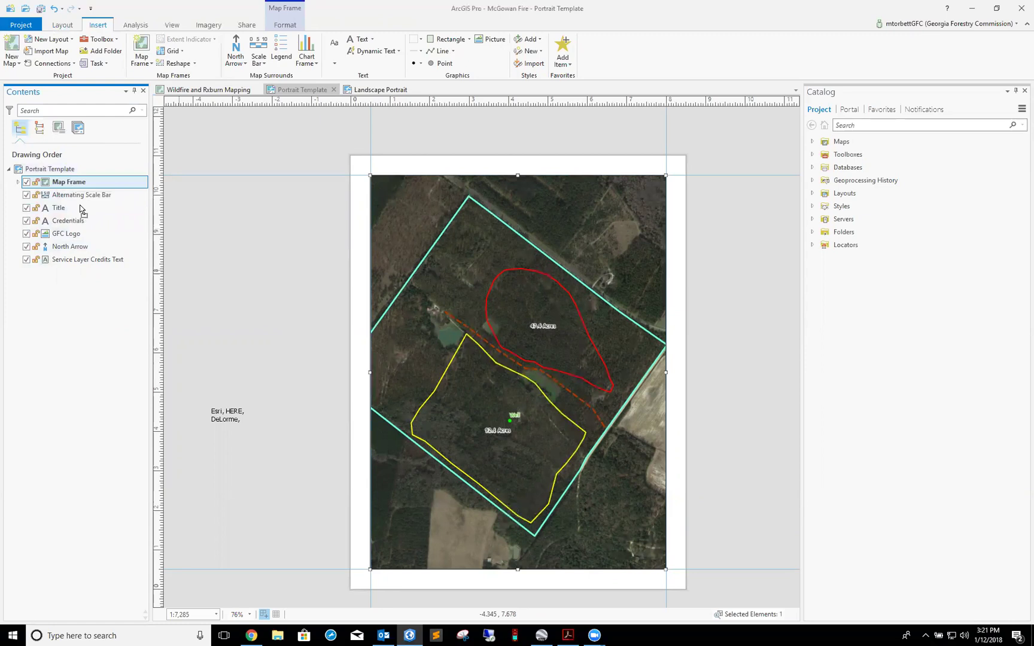
drag(87, 272, 89, 272)
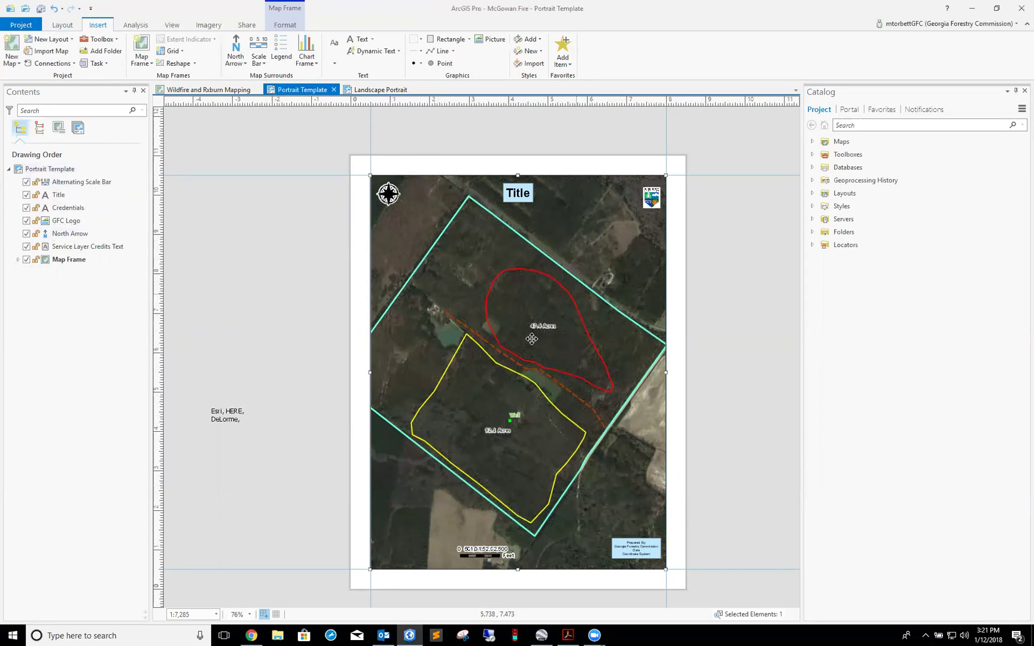
mouse_move(532, 338)
mouse_down()
mouse_move(519, 339)
mouse_move(576, 339)
mouse_move(506, 339)
mouse_move(536, 337)
mouse_move(524, 337)
mouse_up()
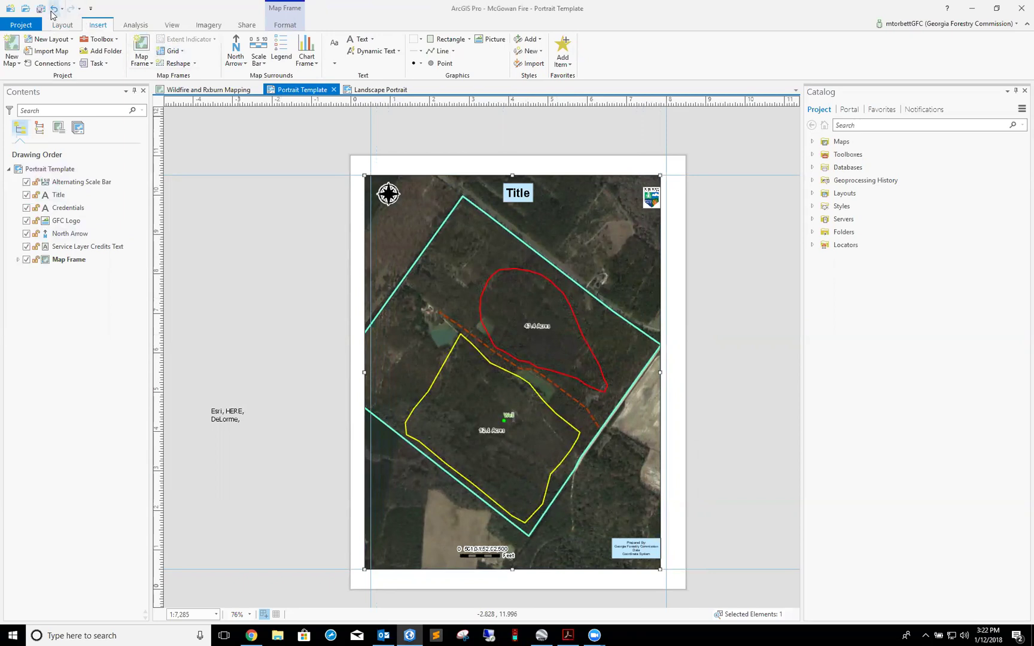
Undo the accidental move, then zoom the activated map frame out to about 1:11,383 and pan
click(54, 10)
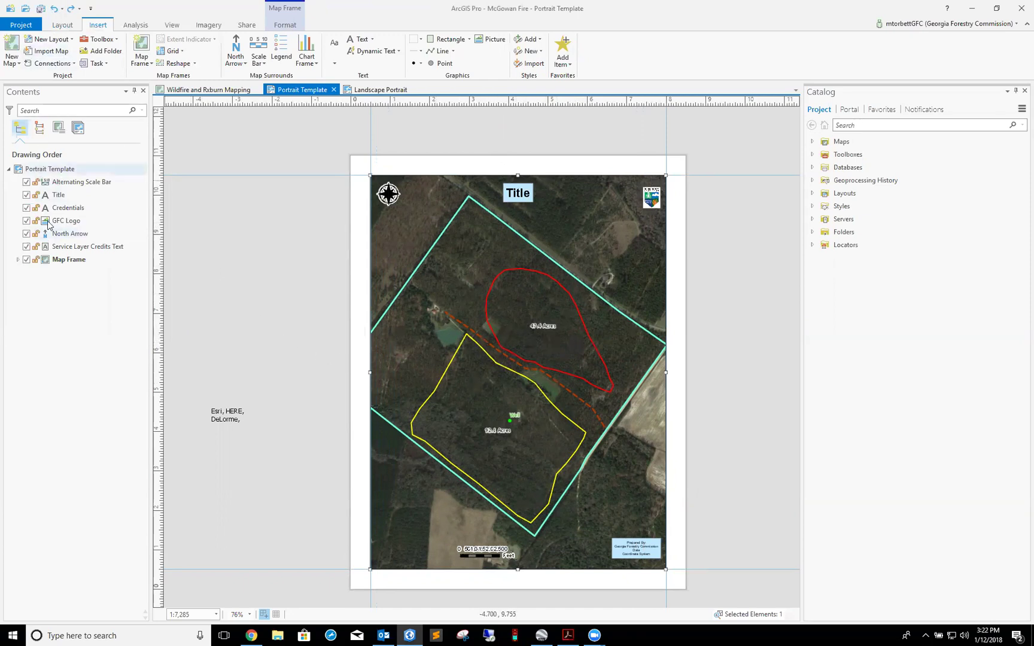
right_click(64, 259)
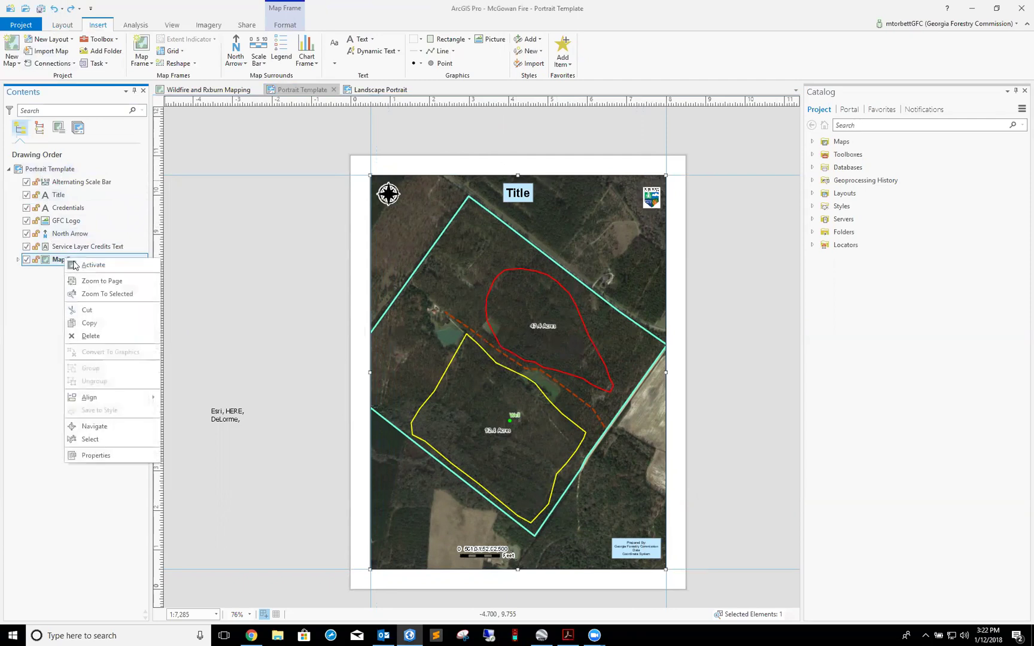
click(87, 266)
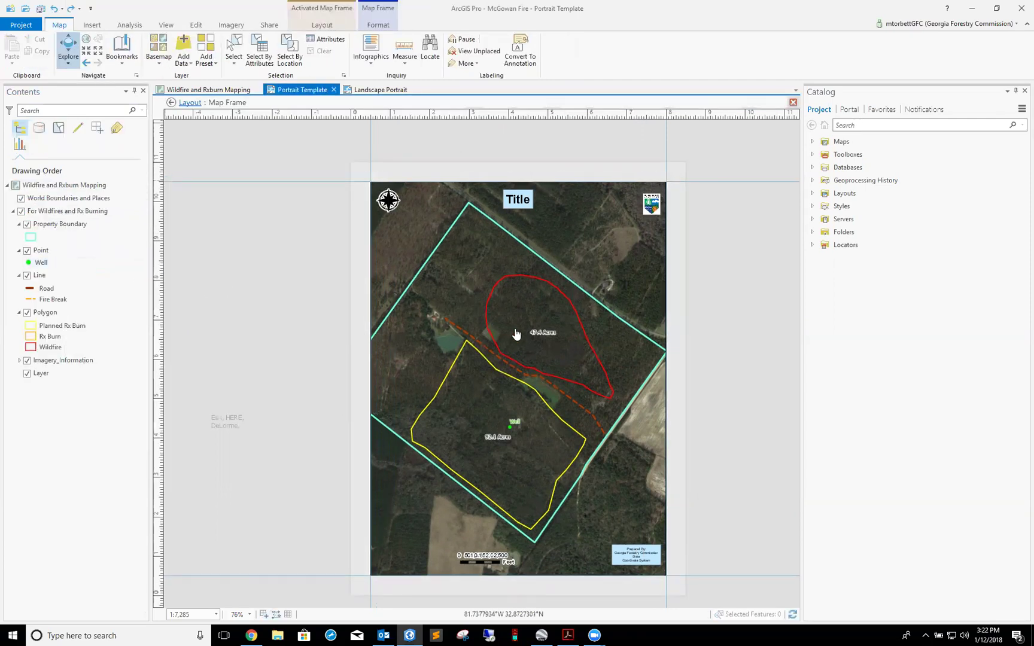
scroll(516, 334, down, 2)
drag(517, 331, 530, 357)
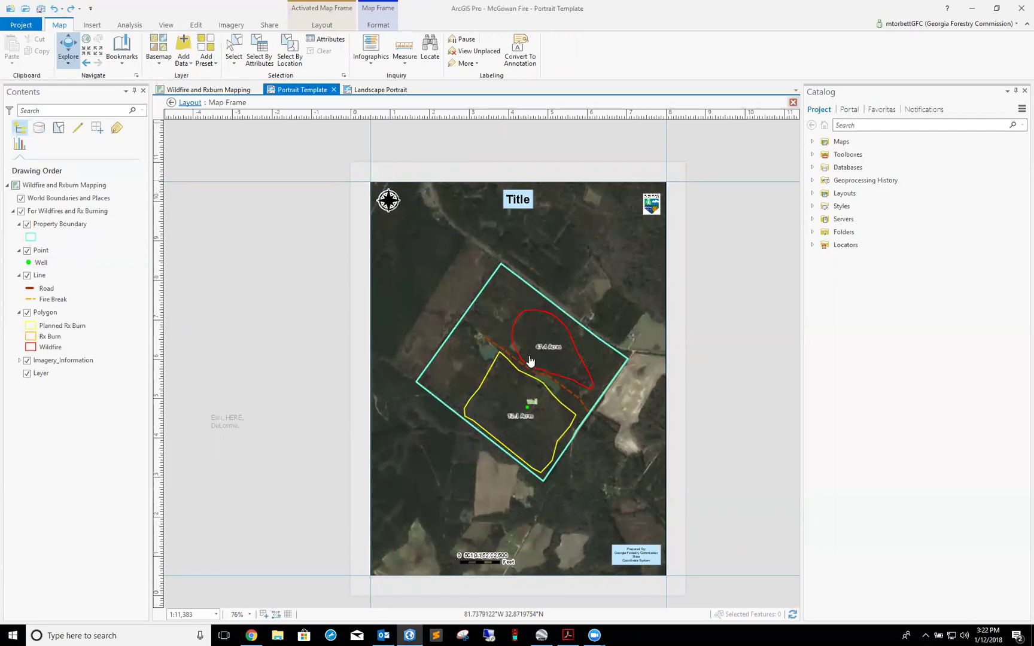
click(190, 103)
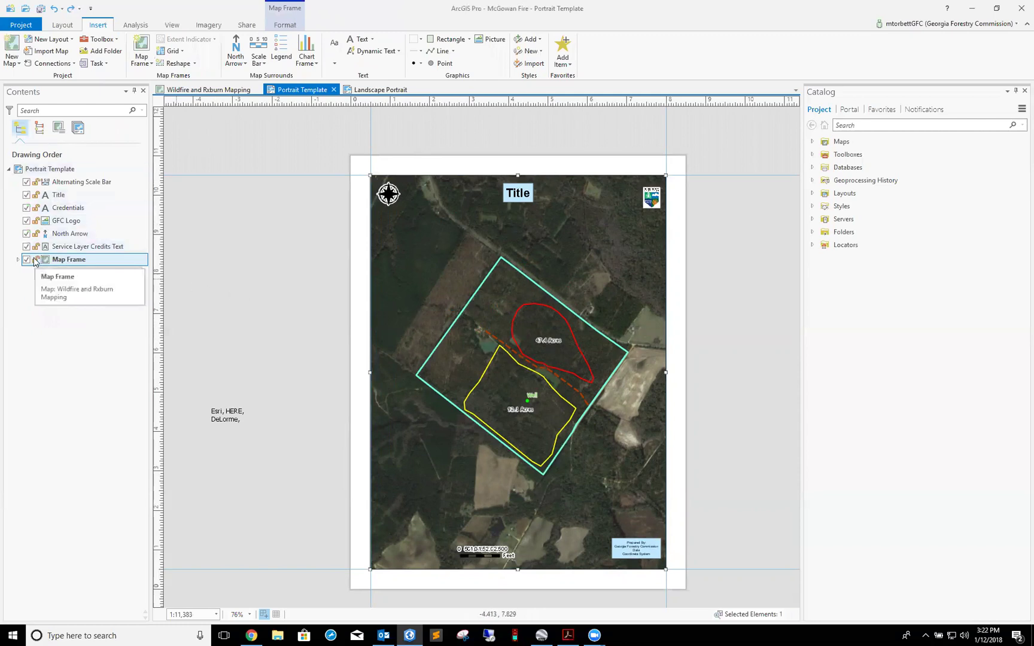
Lock the map frame and select the alternating scale bar at the bottom of the layout
click(34, 260)
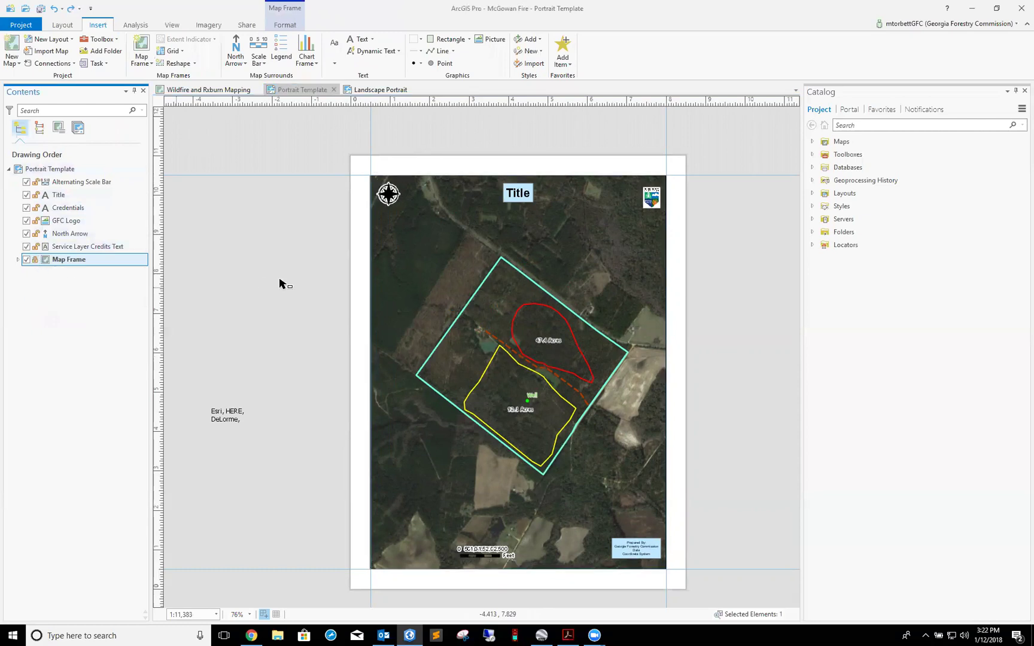
click(441, 241)
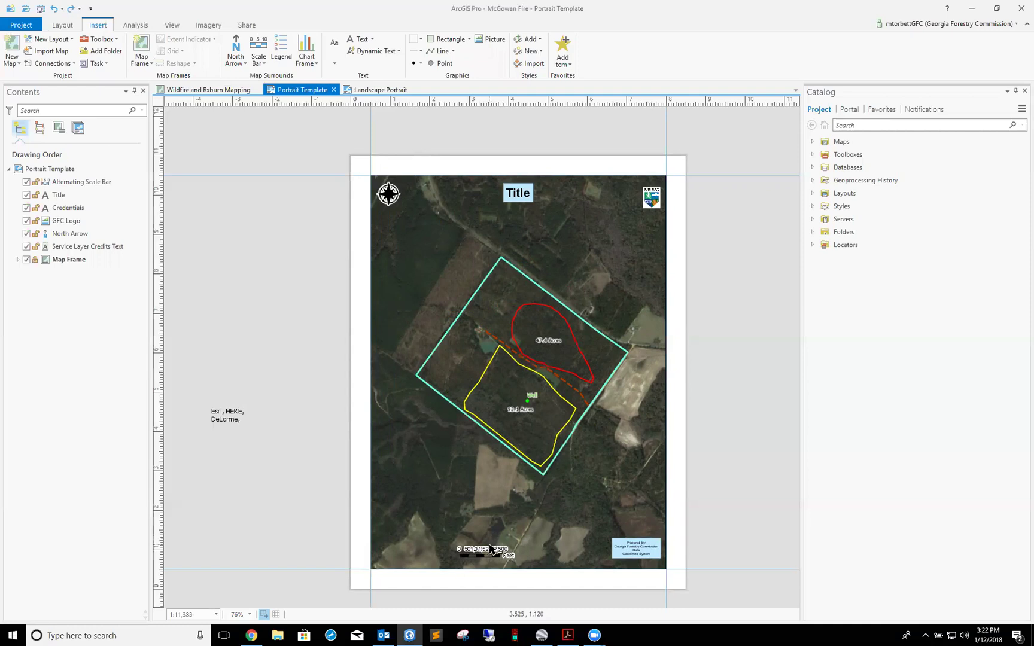
click(479, 552)
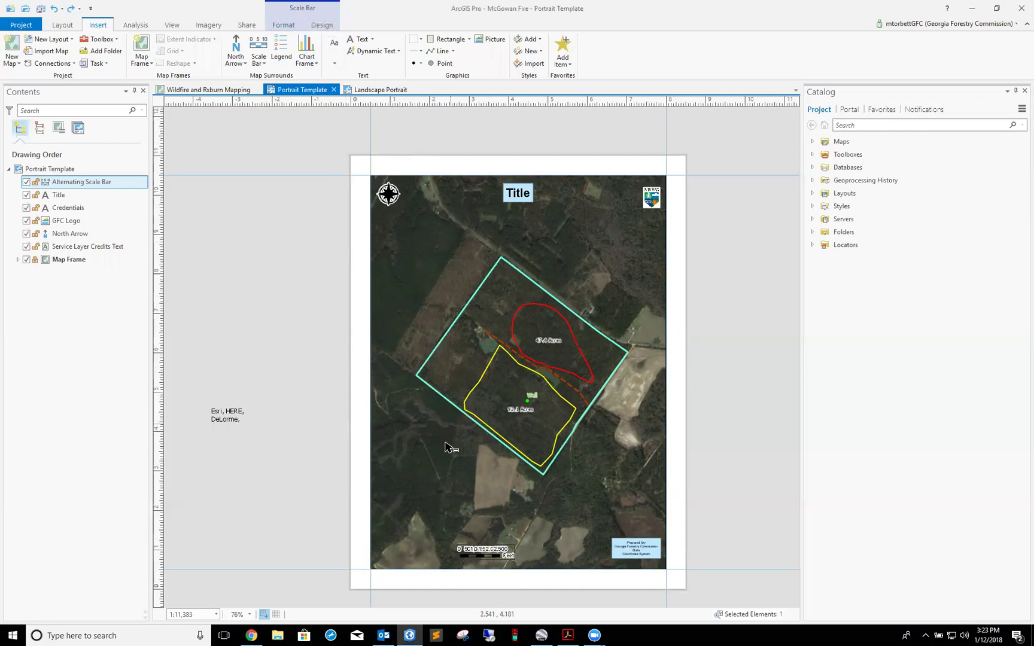
Set the alternating scale bar's Map frame property to Map Frame, so it reads 0 to 2,500 feet
right_click(71, 185)
click(128, 366)
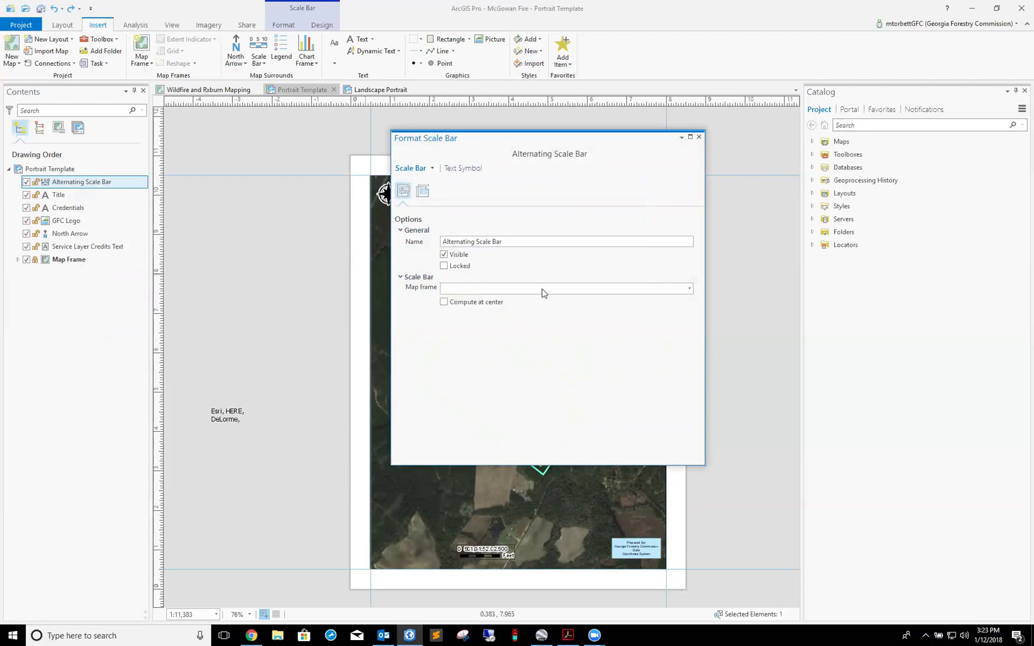
click(690, 289)
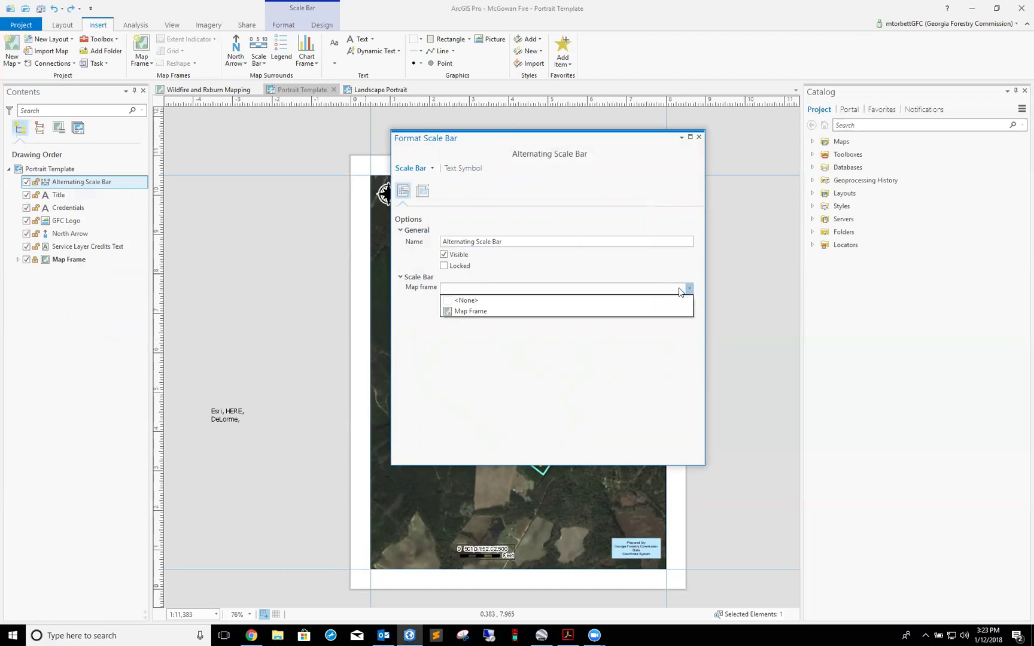
click(460, 311)
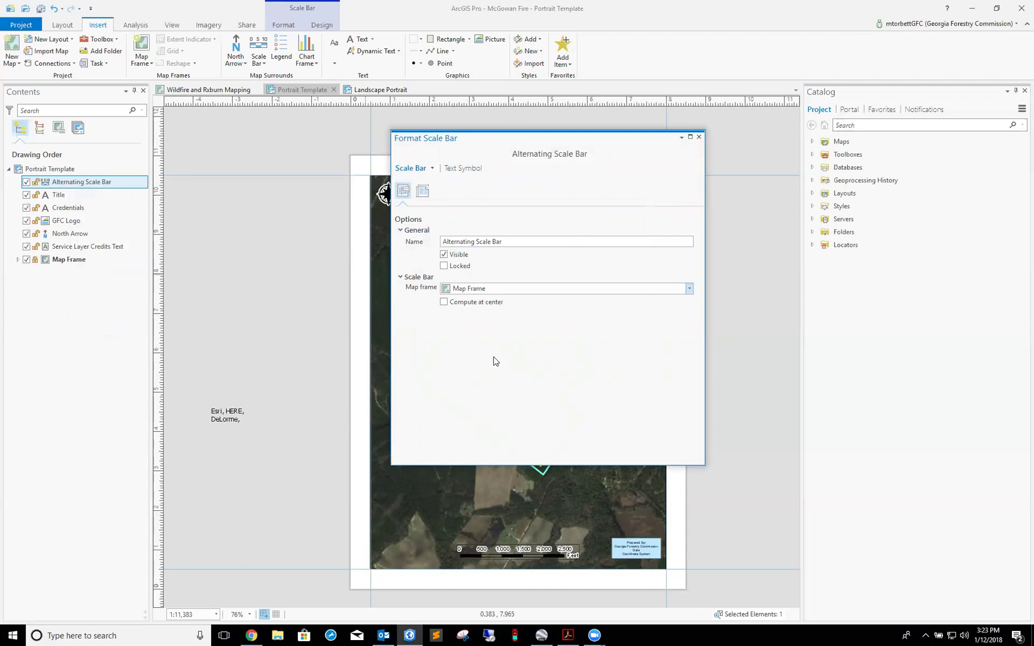
click(698, 136)
click(751, 453)
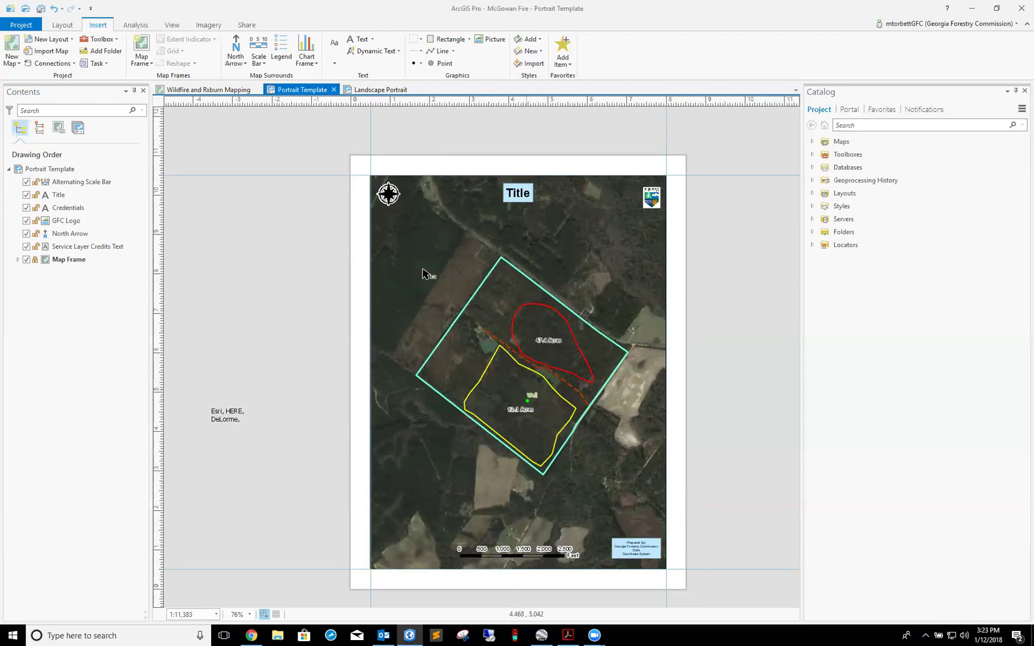
click(493, 555)
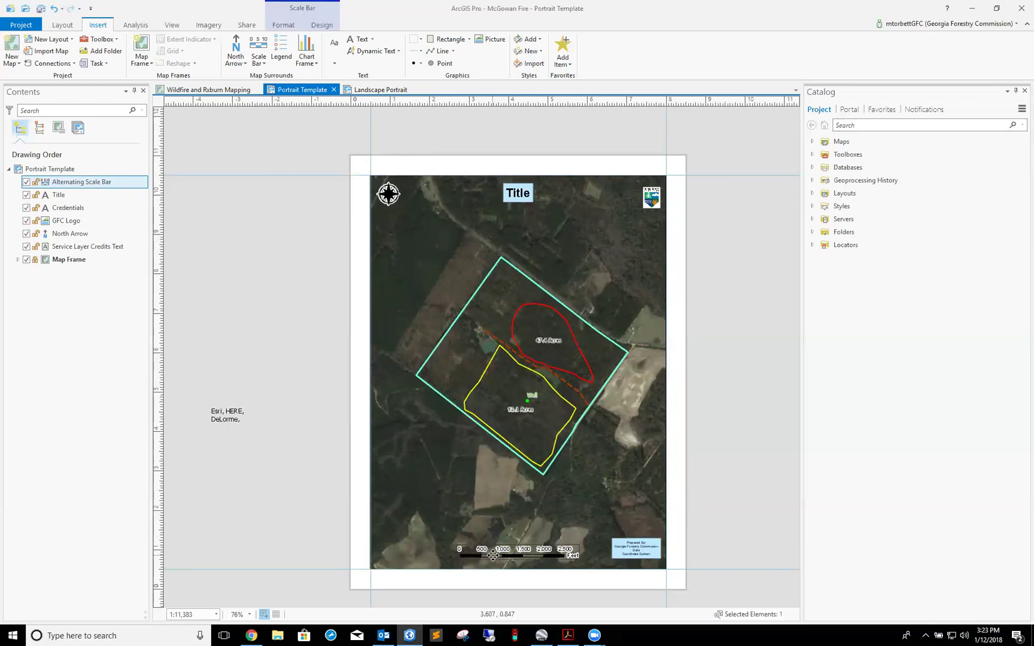
click(277, 318)
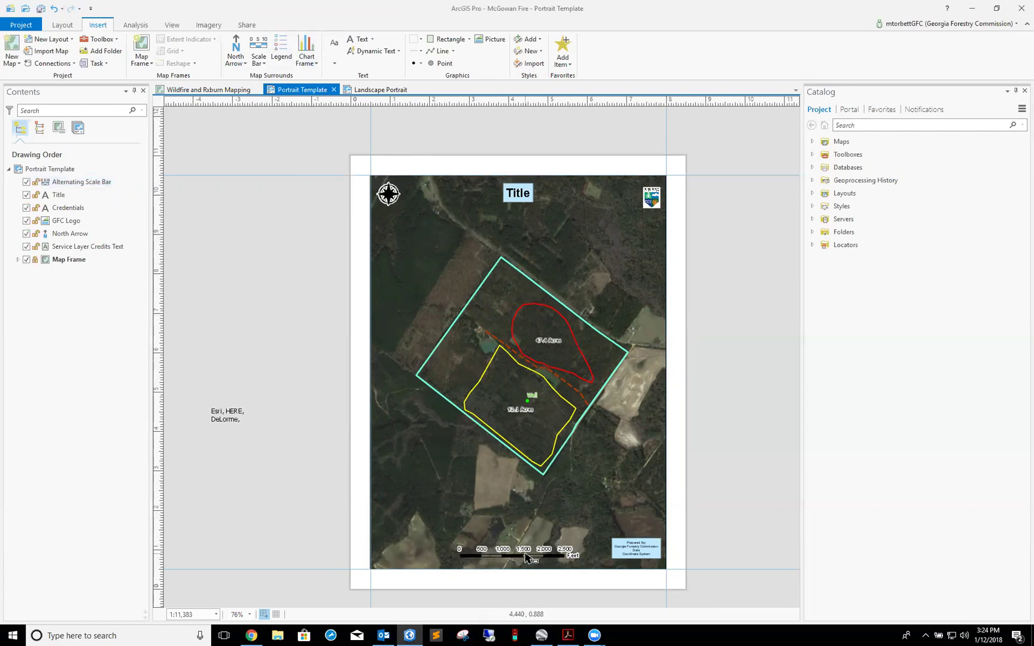
click(317, 25)
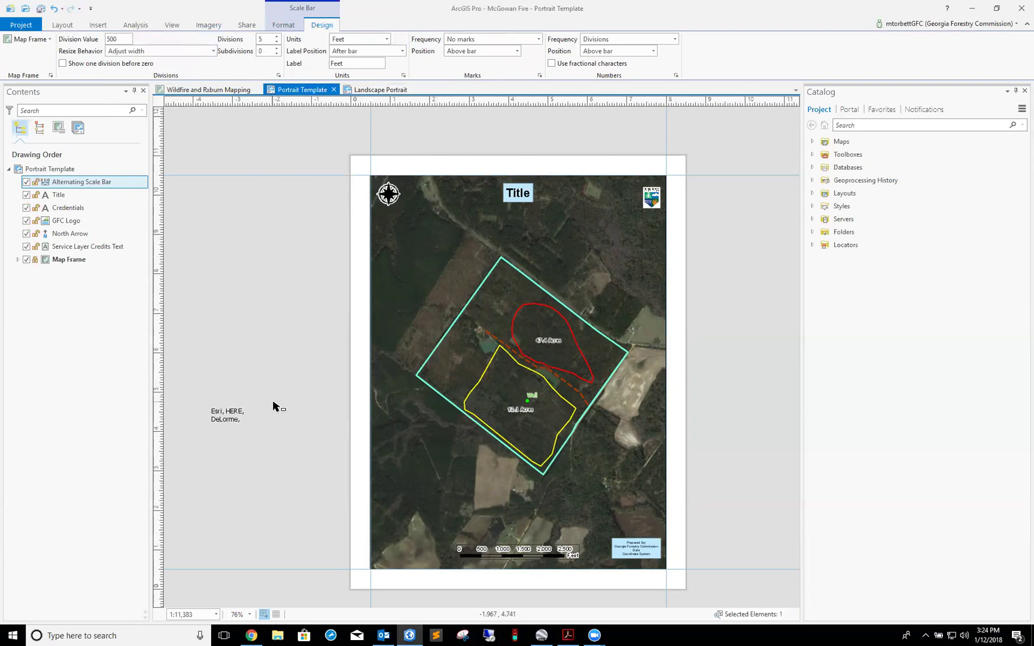
click(298, 333)
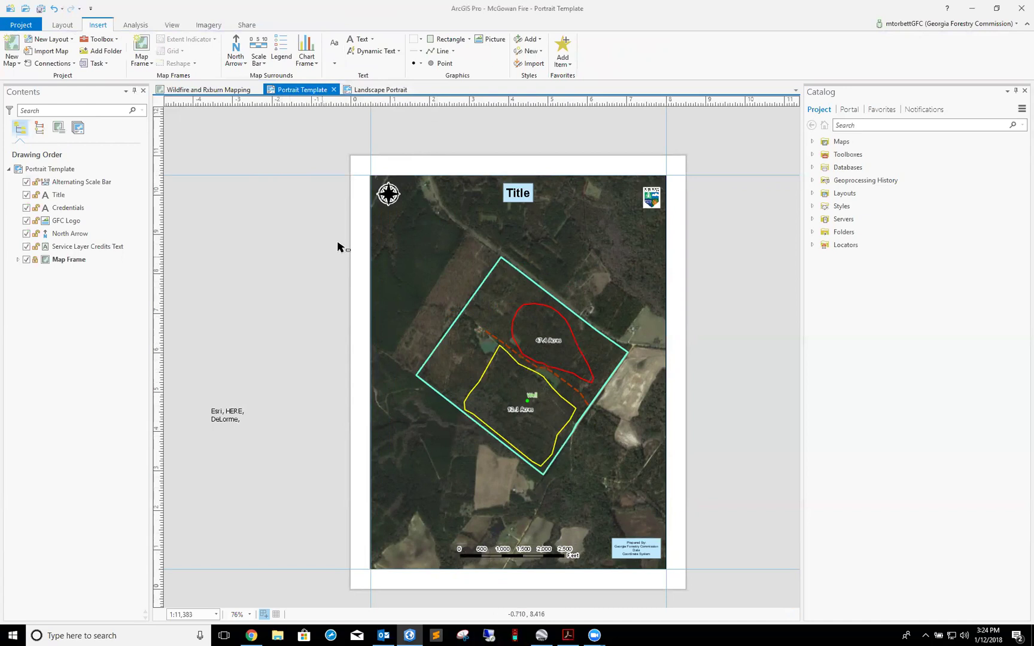
Replace the placeholder title text with 'Mcgowan Fire' and apply it
double_click(517, 198)
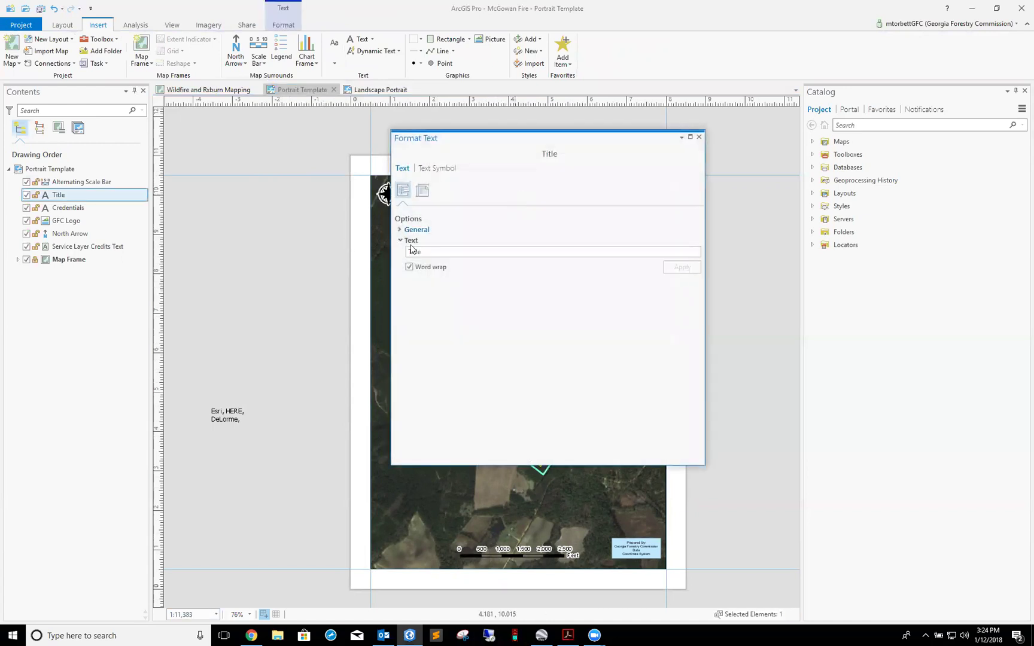
drag(435, 250, 398, 250)
text(Ma)
text(gowan )
text(Fire)
key(BackSpace)
key(BackSpace)
key(BackSpace)
key(BackSpace)
text(Fire)
click(695, 270)
click(698, 137)
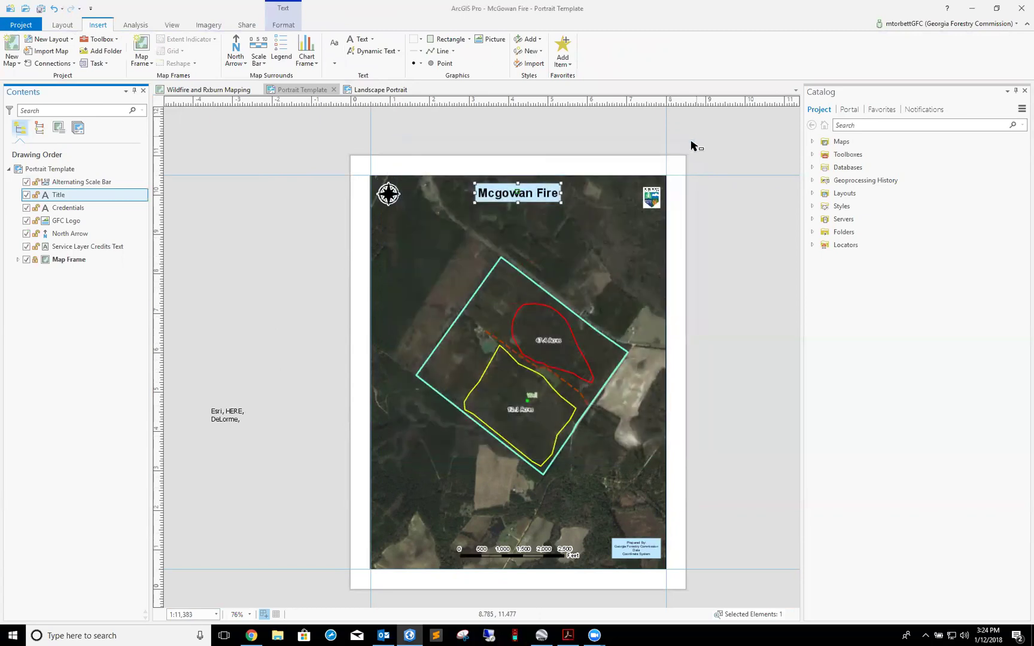
click(737, 201)
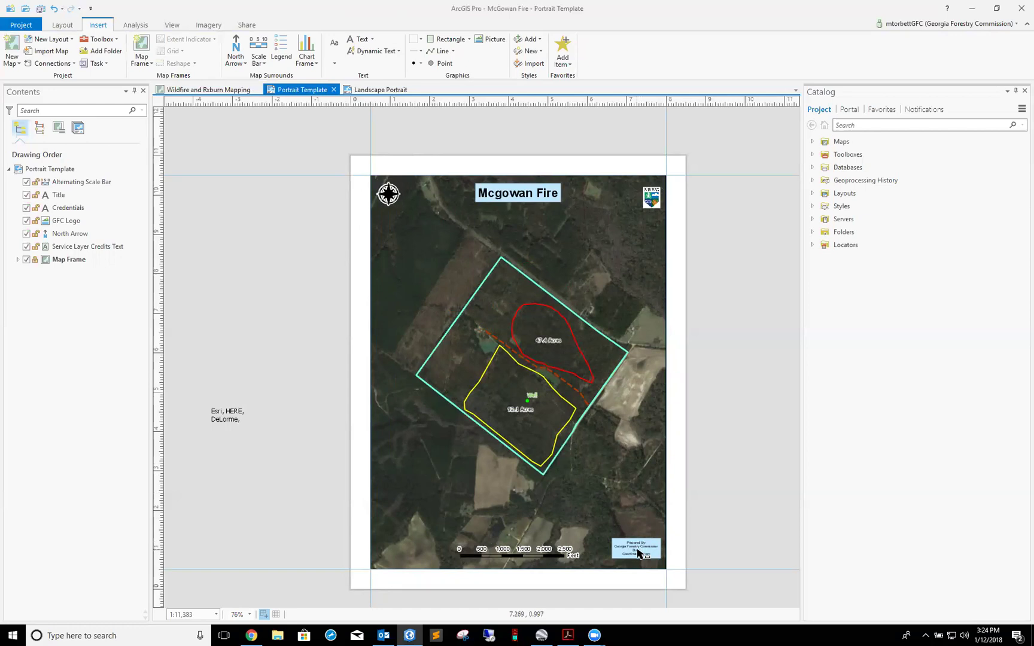
Add the preparer's name on a new line under Prepared By: in the credentials text
double_click(639, 551)
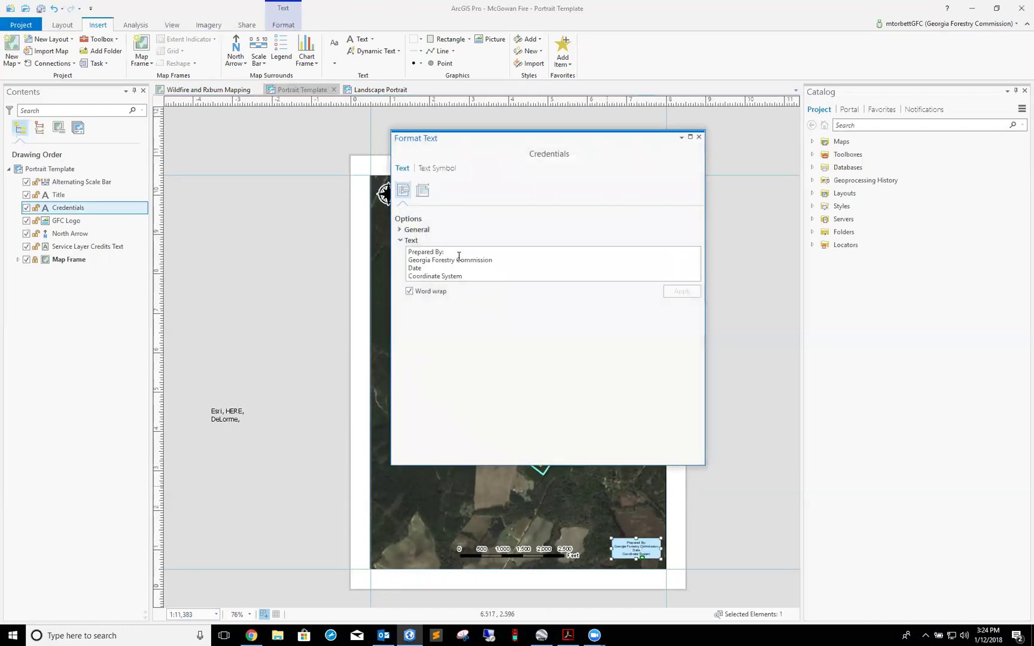
click(455, 252)
key(Return)
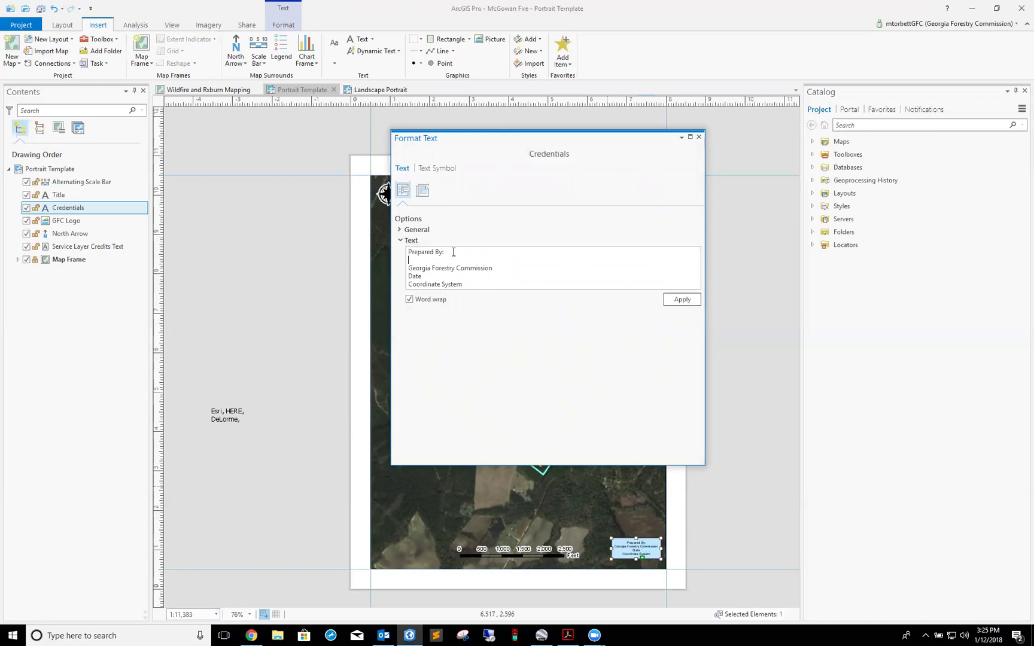
text(Michael Torbett)
Set the date to 1/11/2018 and the coordinate system to NAD 83 UTM Zone 17N, then apply
drag(425, 276, 390, 273)
text(1/11/2018)
drag(478, 283, 390, 286)
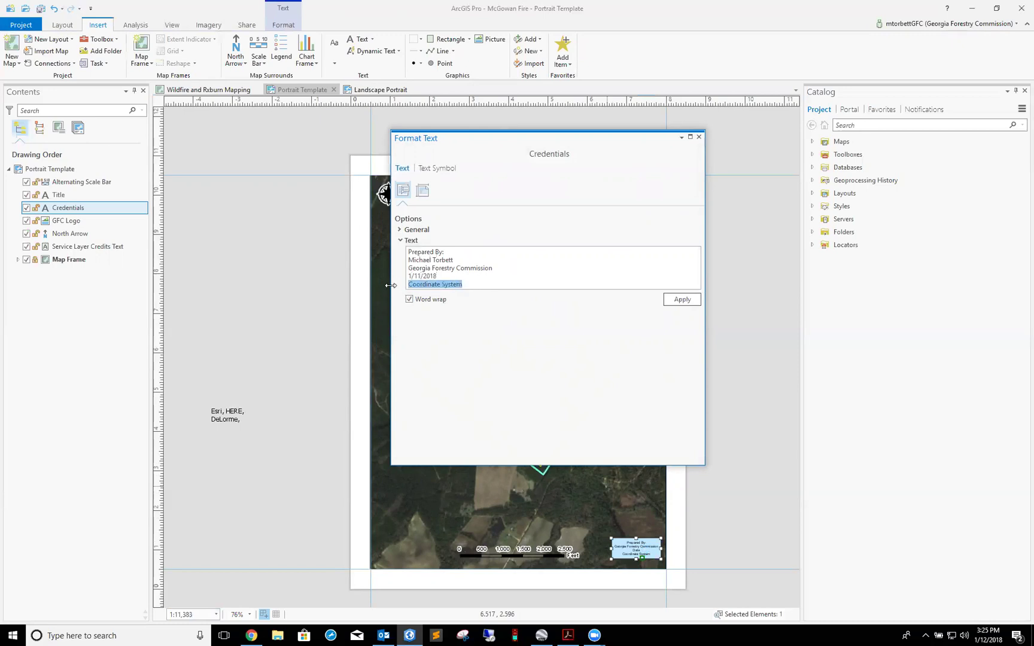
text(NAD 83 UTM Zone 17N)
click(682, 299)
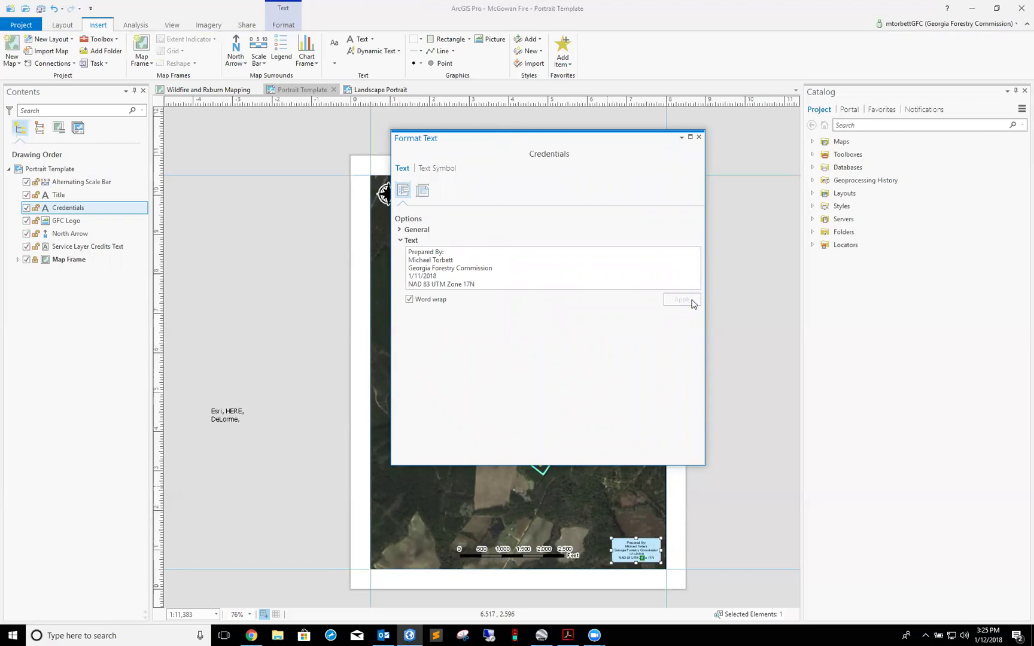
click(699, 137)
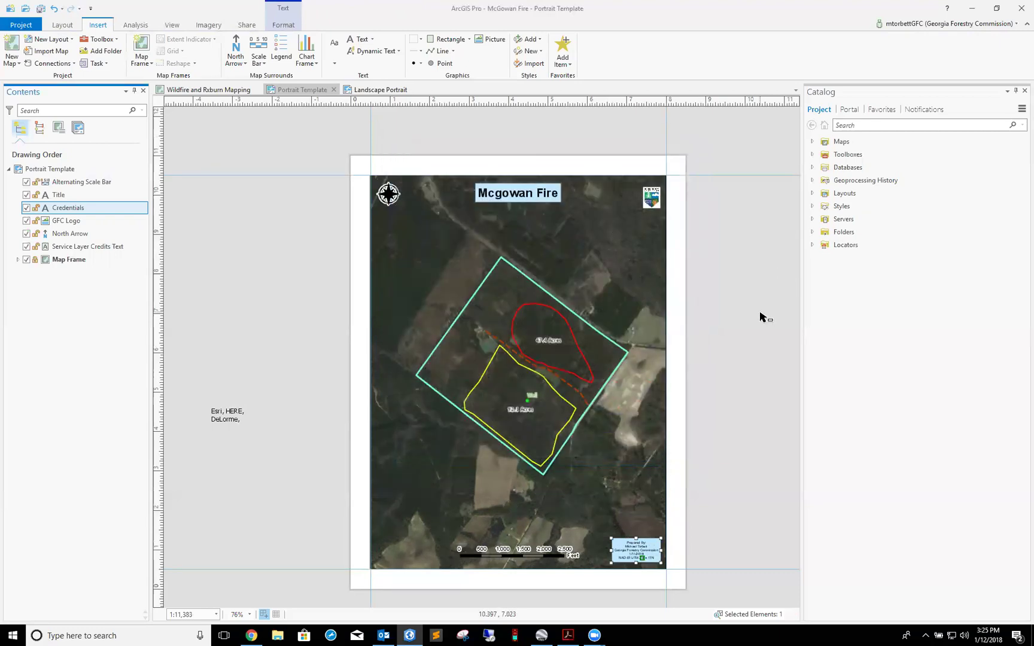
Insert a legend drawn over the lower-left corner of the map frame
click(763, 317)
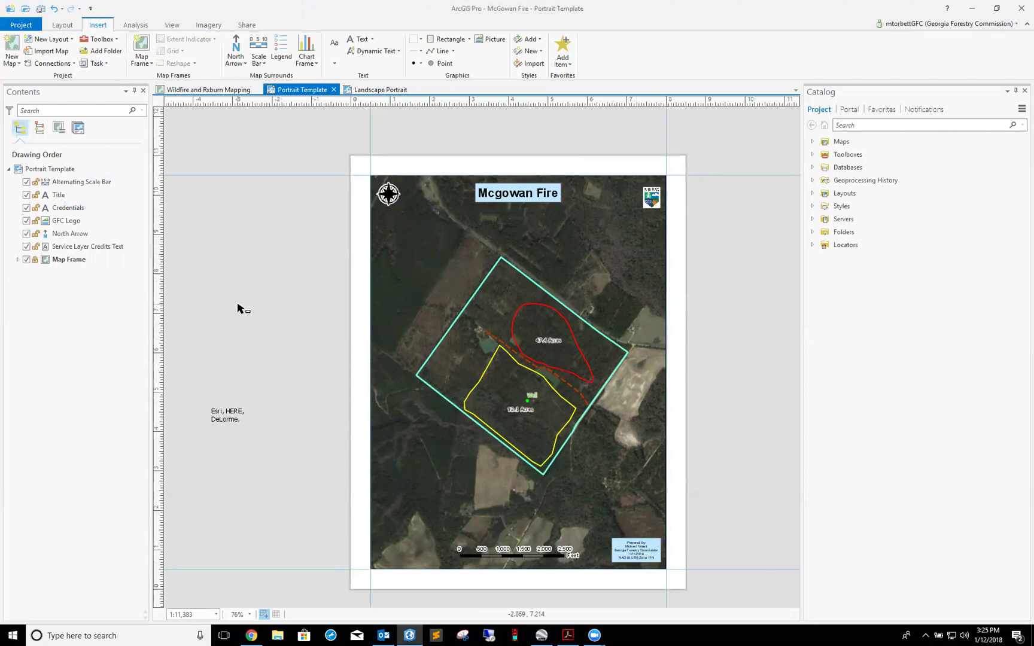
click(281, 53)
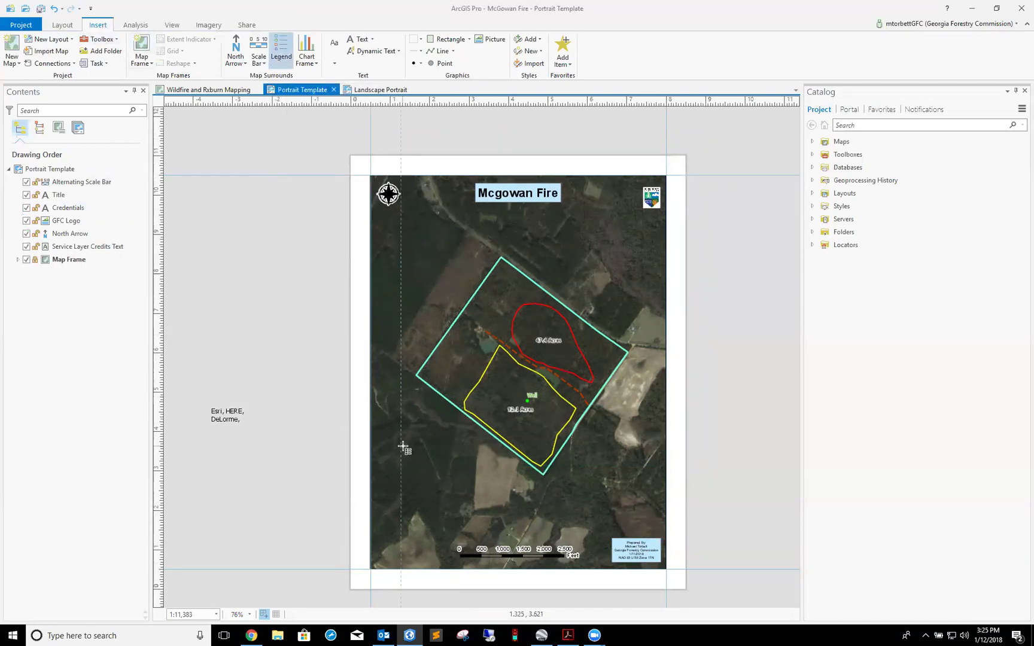
drag(401, 446, 457, 520)
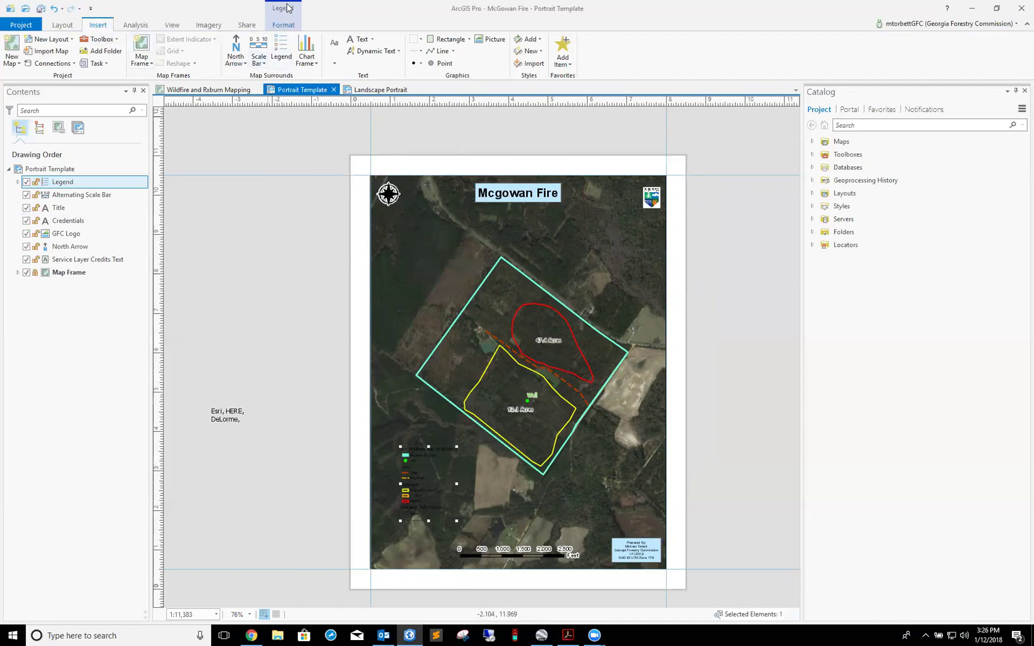
Apply the Lt Blue background style to the legend's Background
click(284, 26)
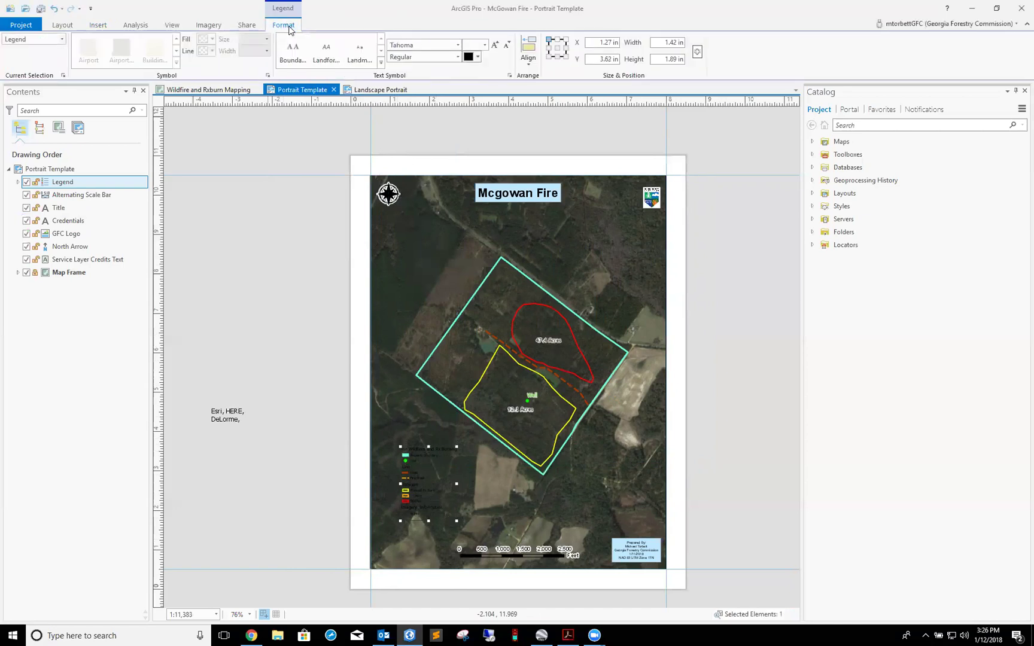
click(61, 39)
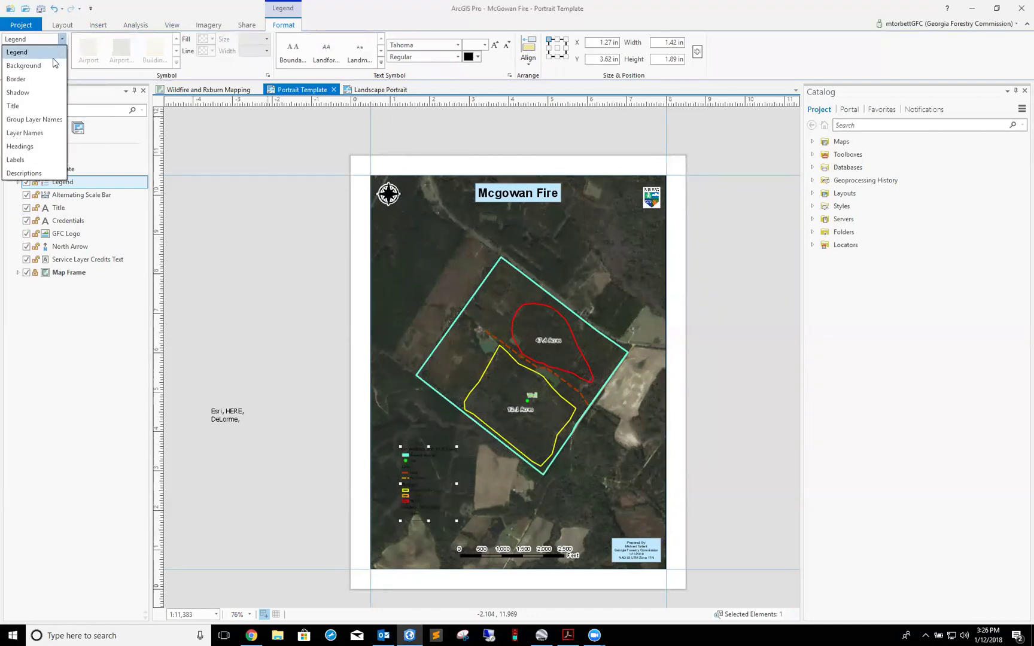
click(53, 65)
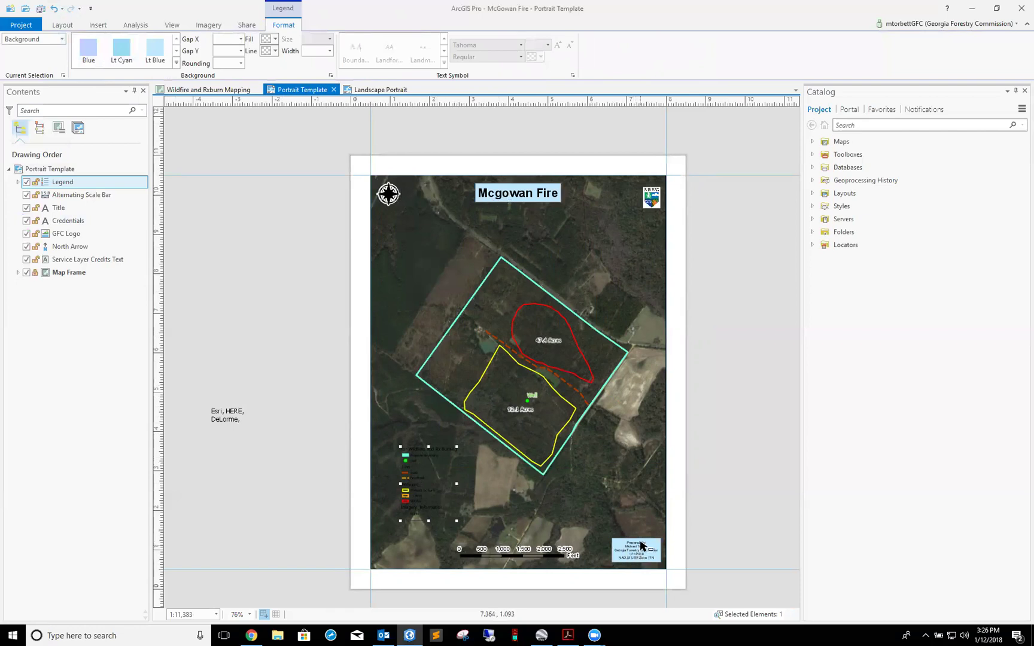
click(153, 50)
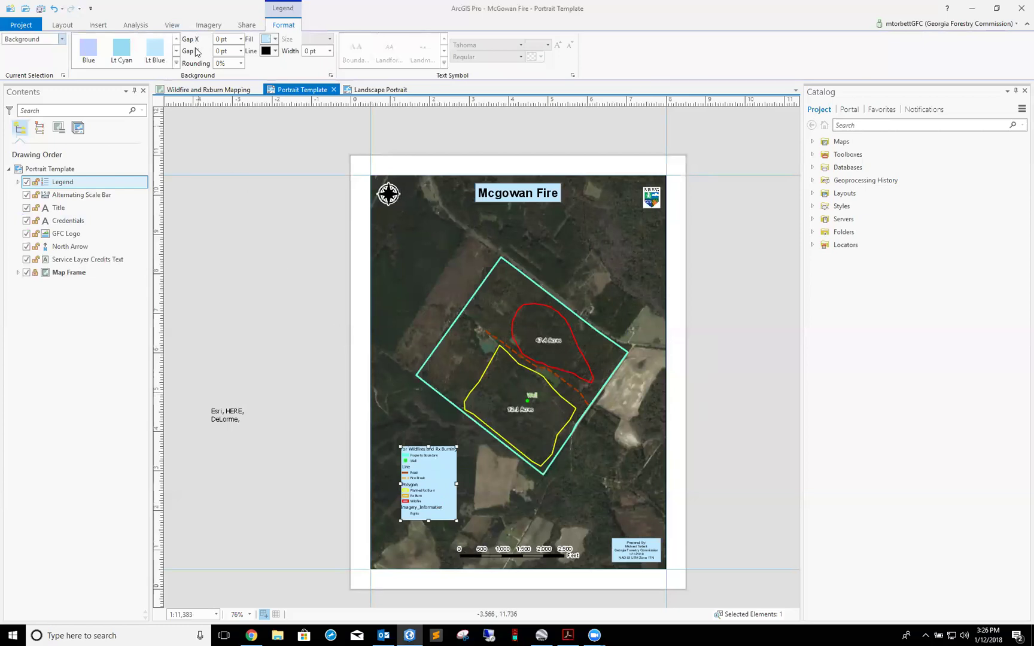
Set the legend background's Gap X and Gap Y to 5 pt, then deselect the legend
click(242, 40)
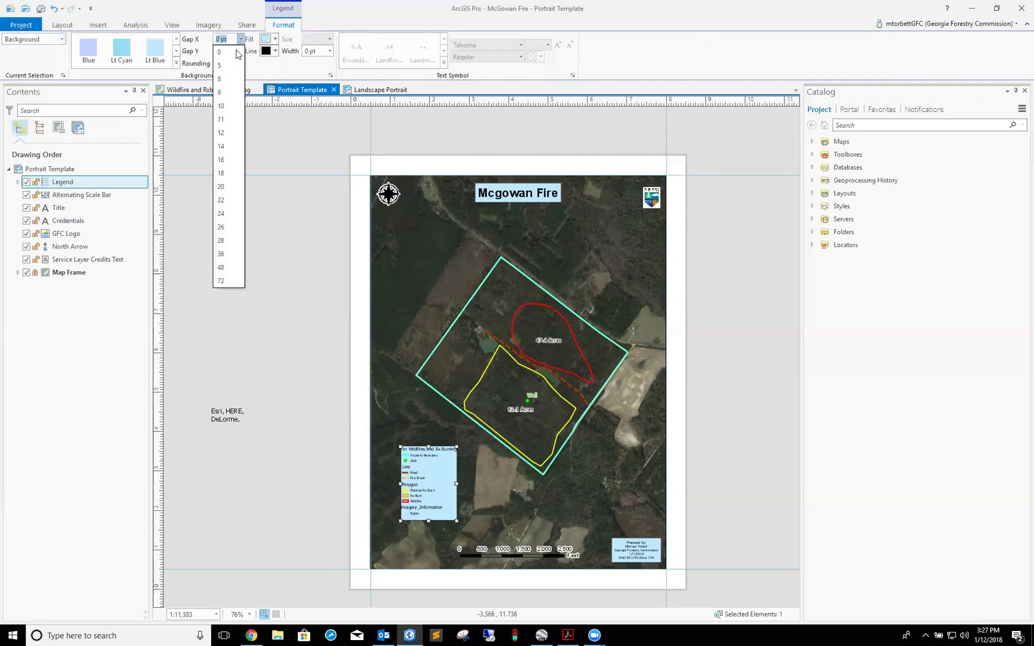
click(229, 65)
click(240, 52)
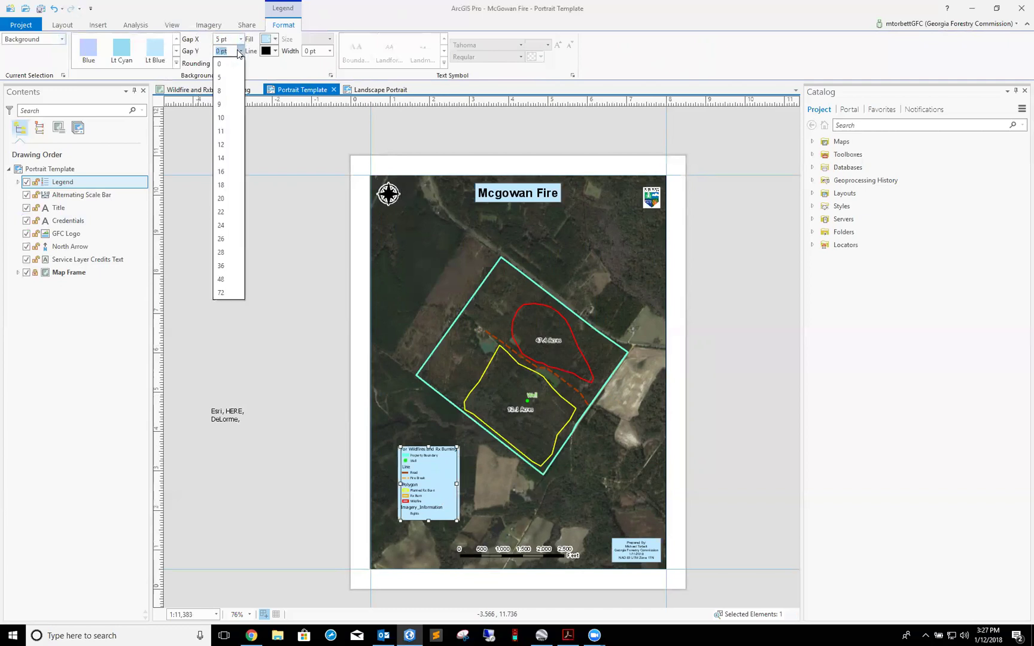
click(229, 77)
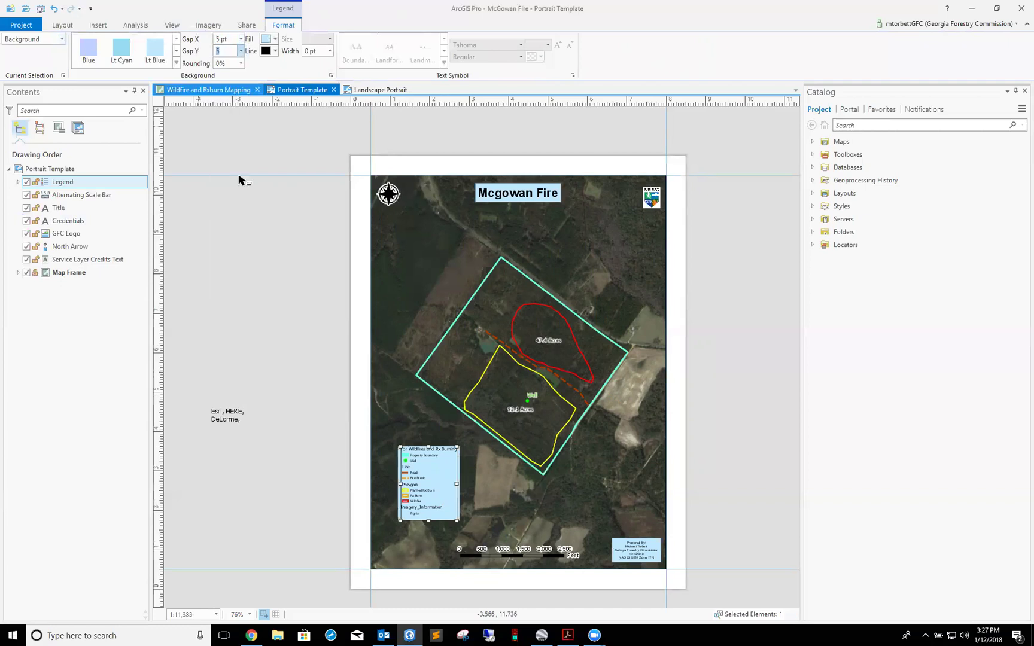
click(295, 461)
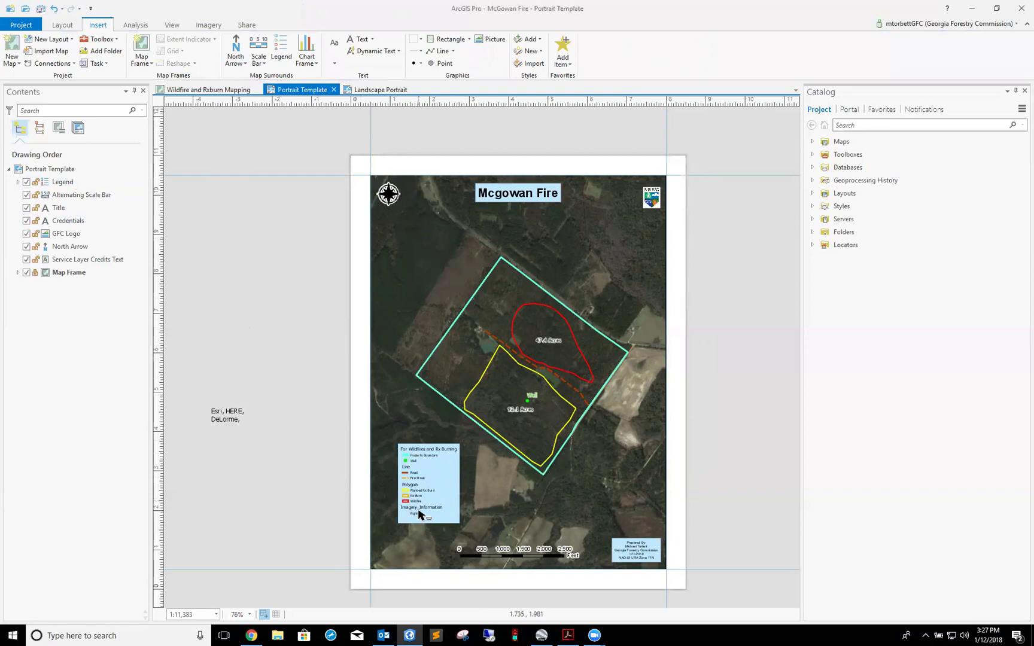
Remove flights from the legend items and shrink the legend frame from the bottom
click(18, 182)
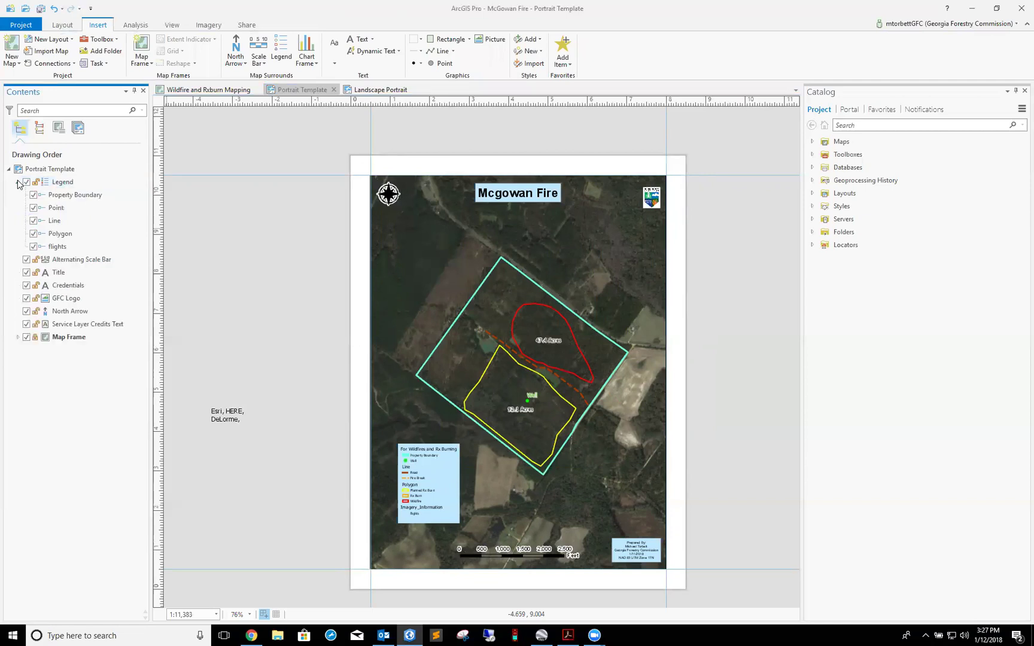
click(33, 247)
click(424, 513)
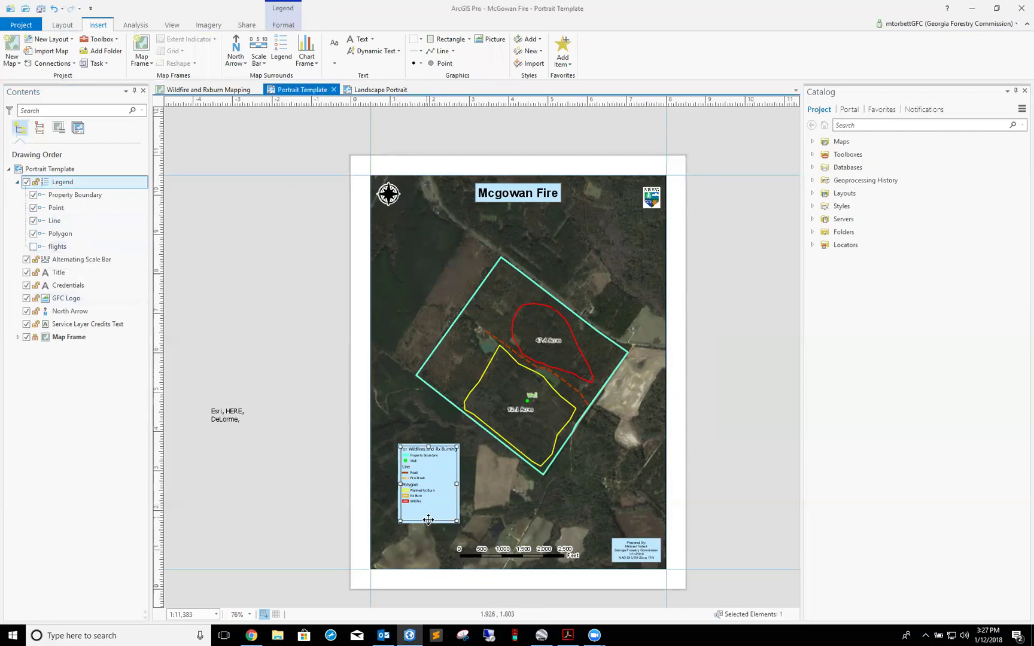
drag(428, 520, 429, 507)
click(282, 495)
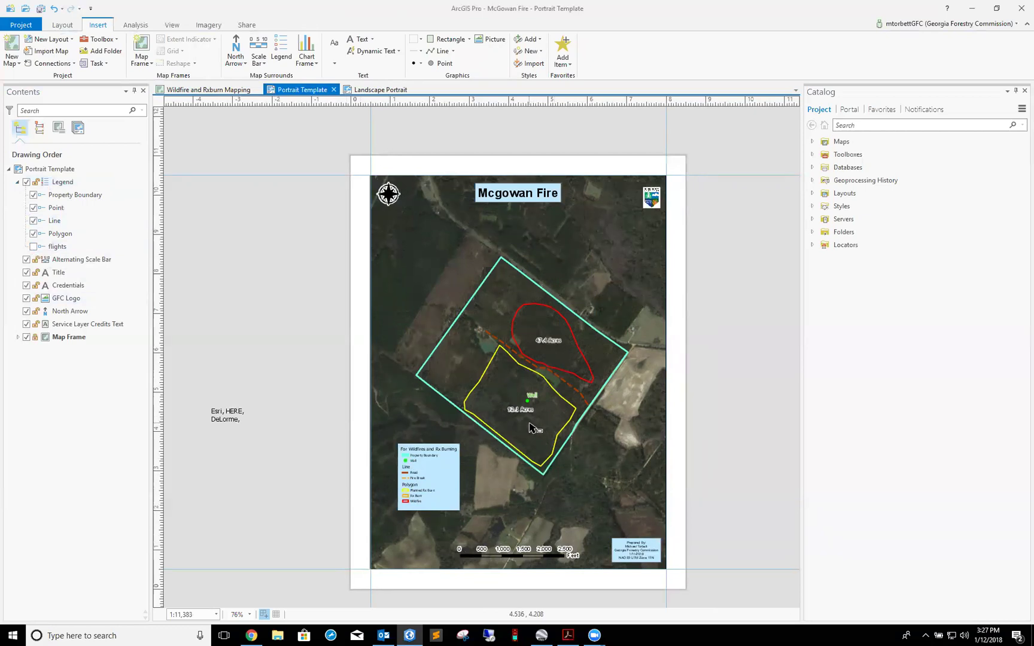
Move the legend into the map's lower-left corner and open its Properties
click(429, 474)
drag(429, 469, 407, 521)
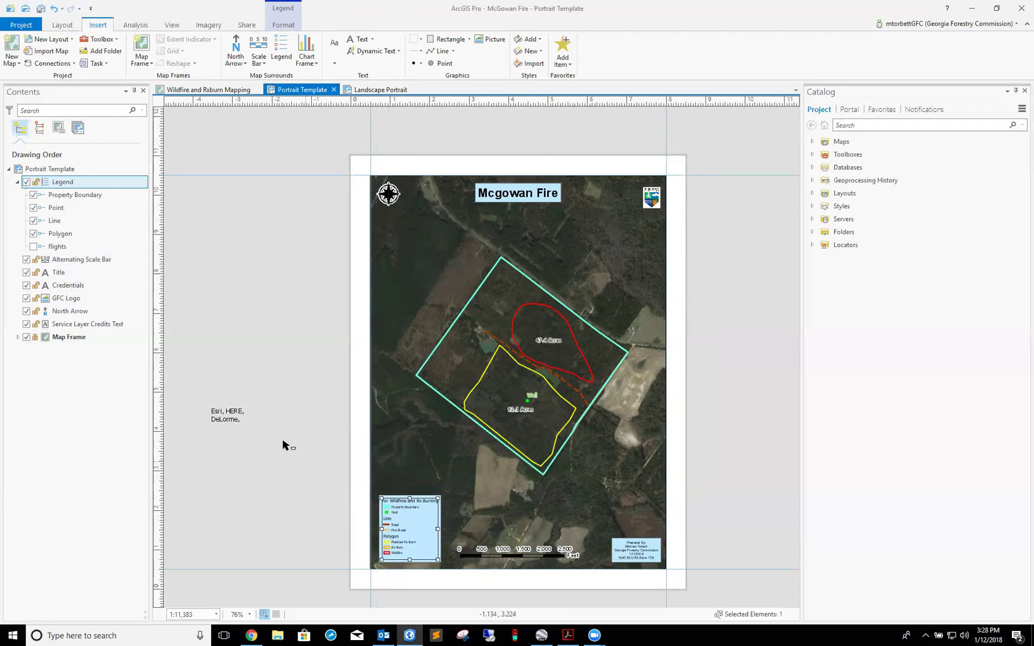
click(320, 518)
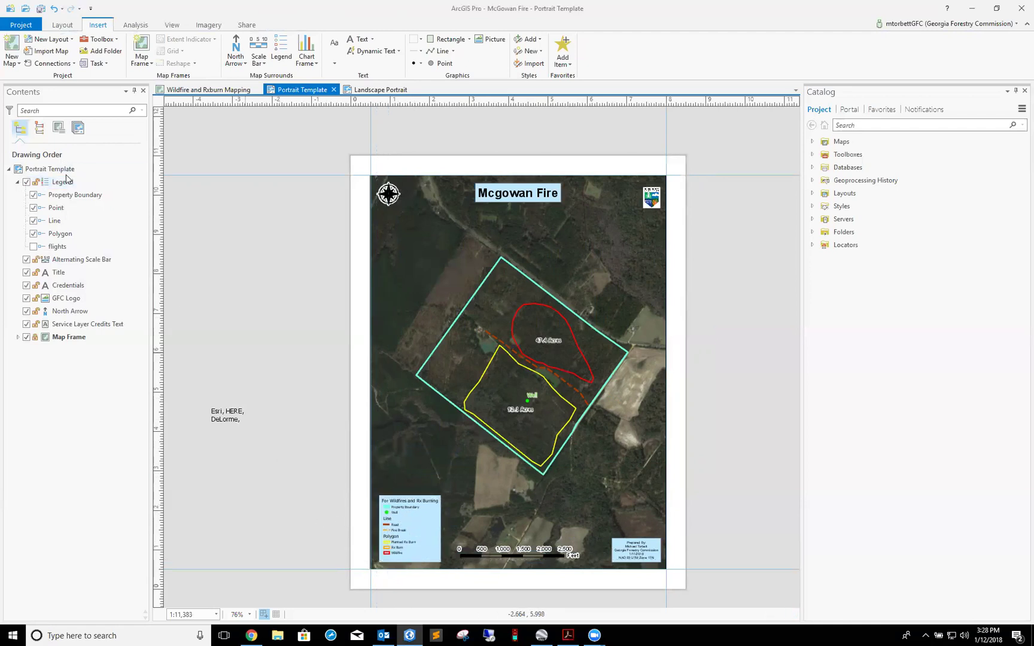
click(409, 513)
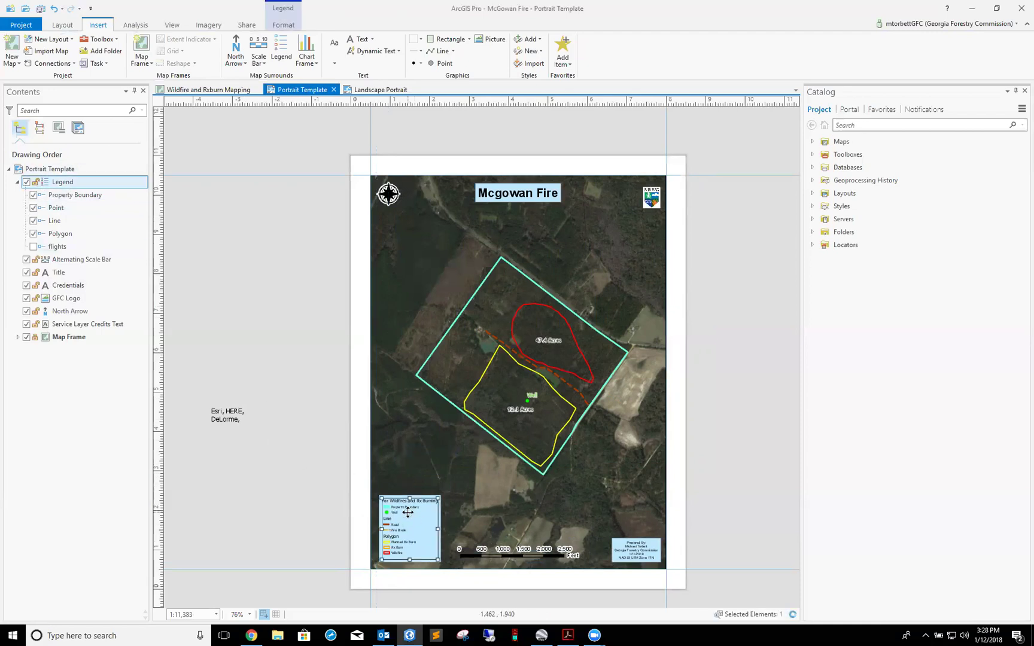
right_click(408, 512)
click(446, 504)
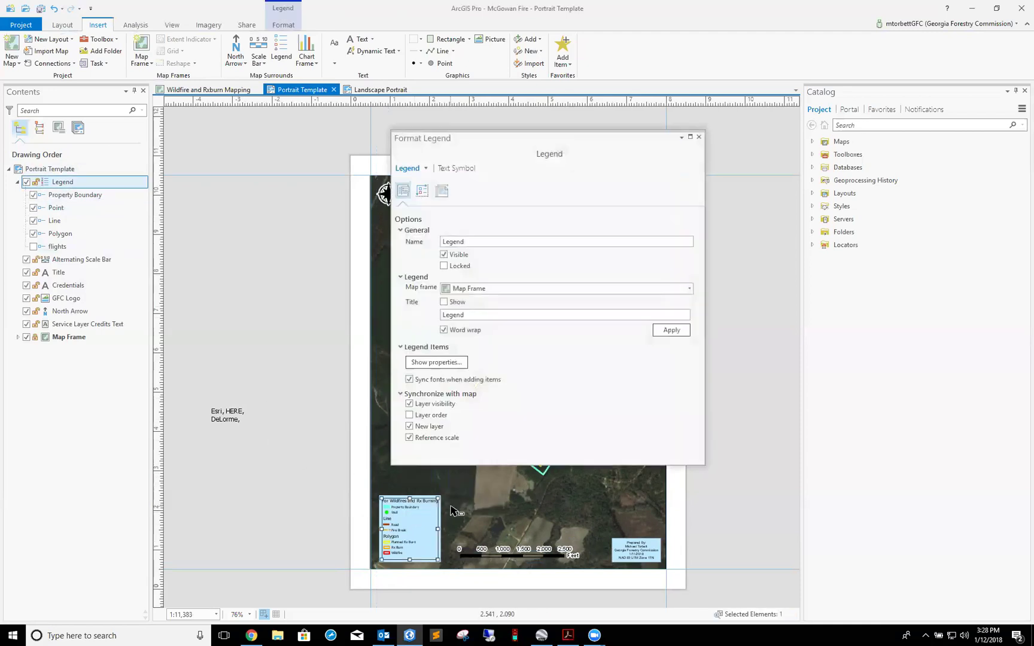
Uncheck 'Only show features visible in the map extent' for the legend items, then close the pane
click(438, 364)
click(438, 363)
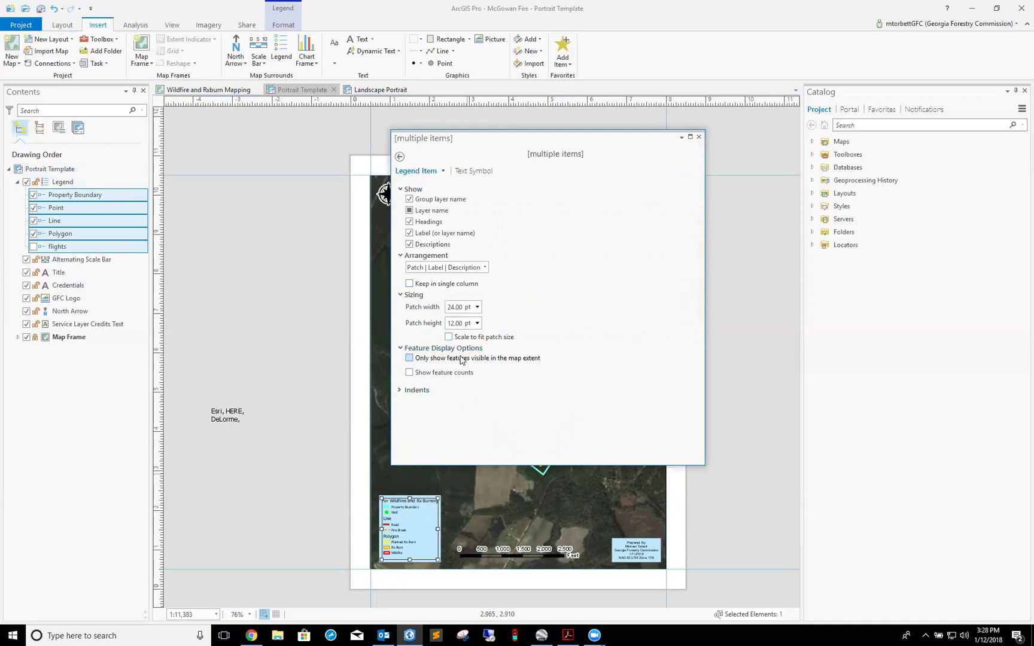
click(409, 358)
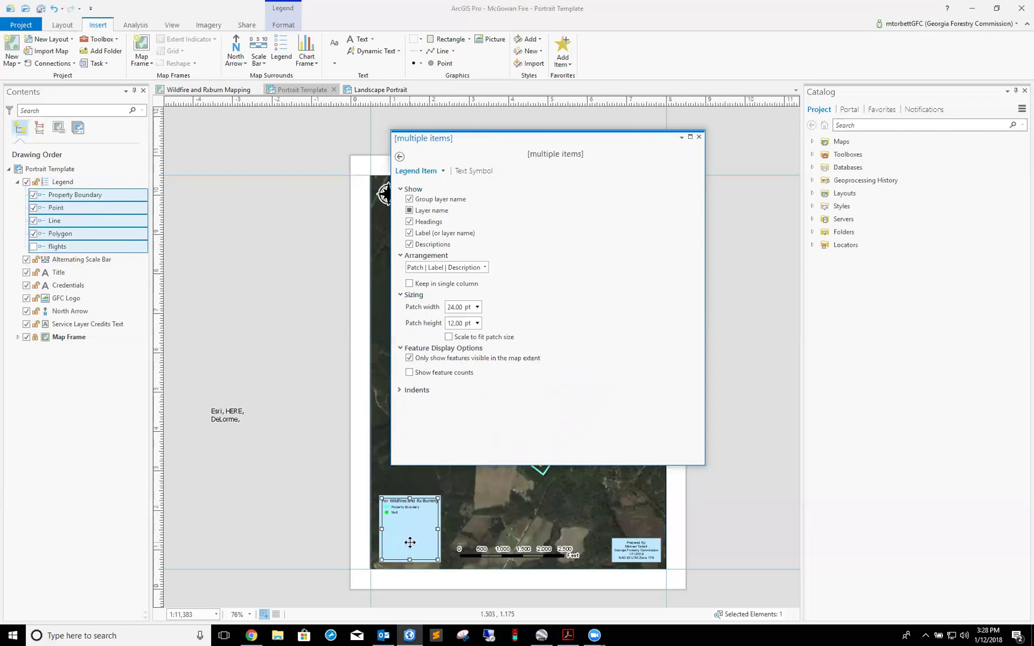
click(409, 358)
click(699, 137)
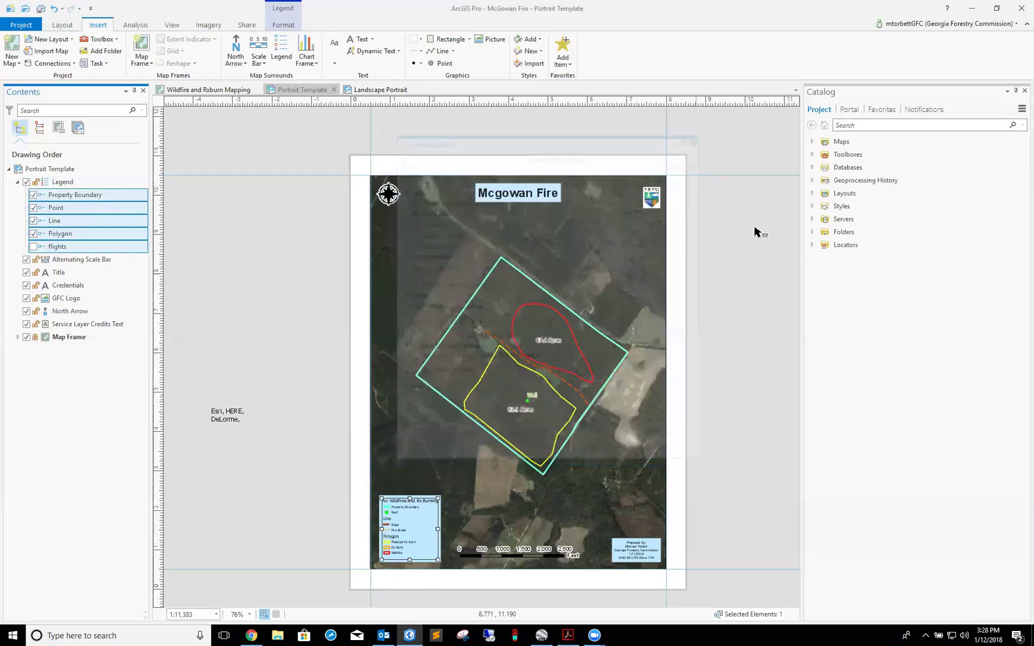
click(742, 387)
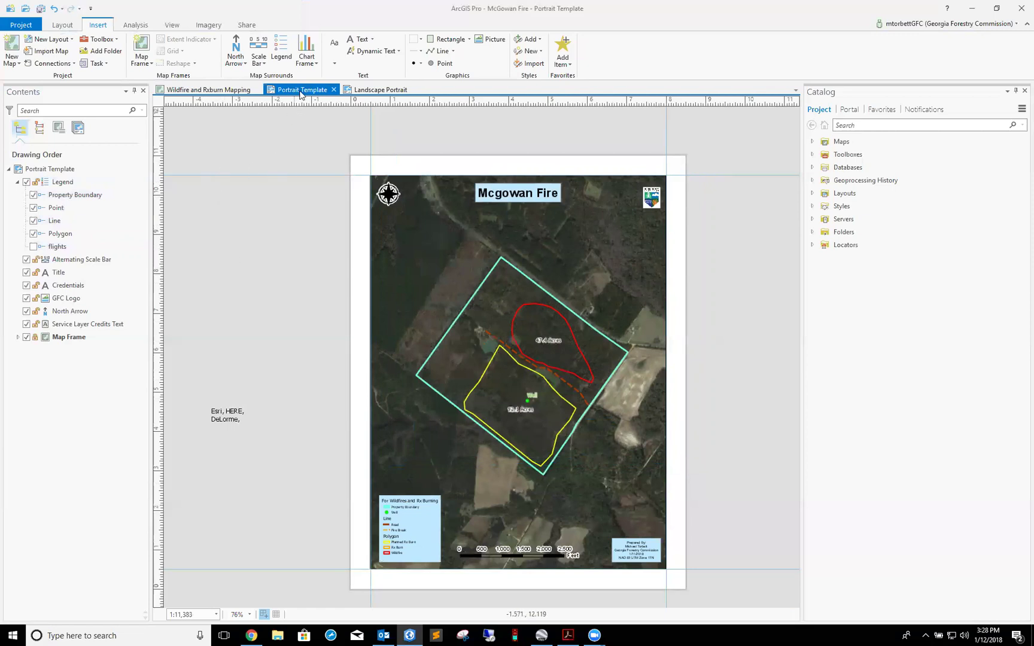
On the Wildfire and Rxburn Mapping map, remove the Rx Burn class from Polygon symbology
click(136, 58)
click(206, 91)
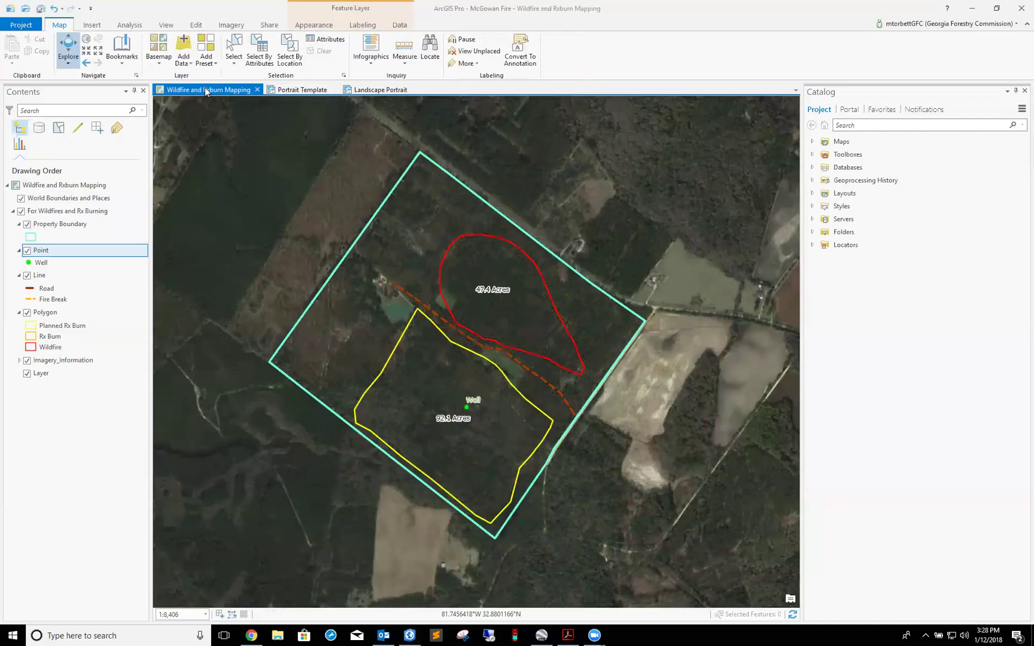
right_click(53, 314)
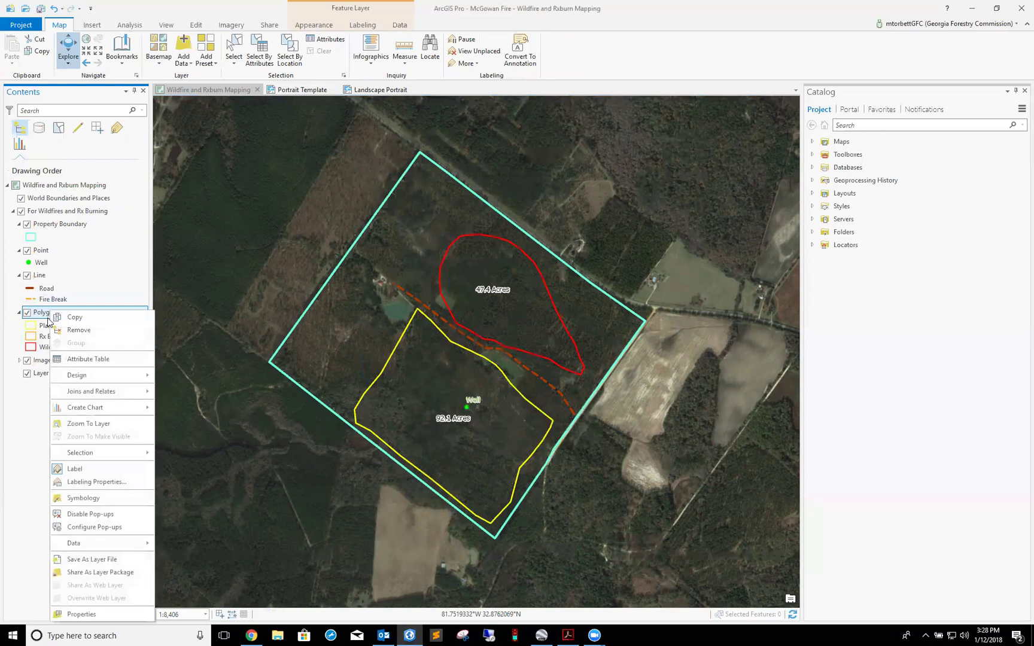
click(87, 500)
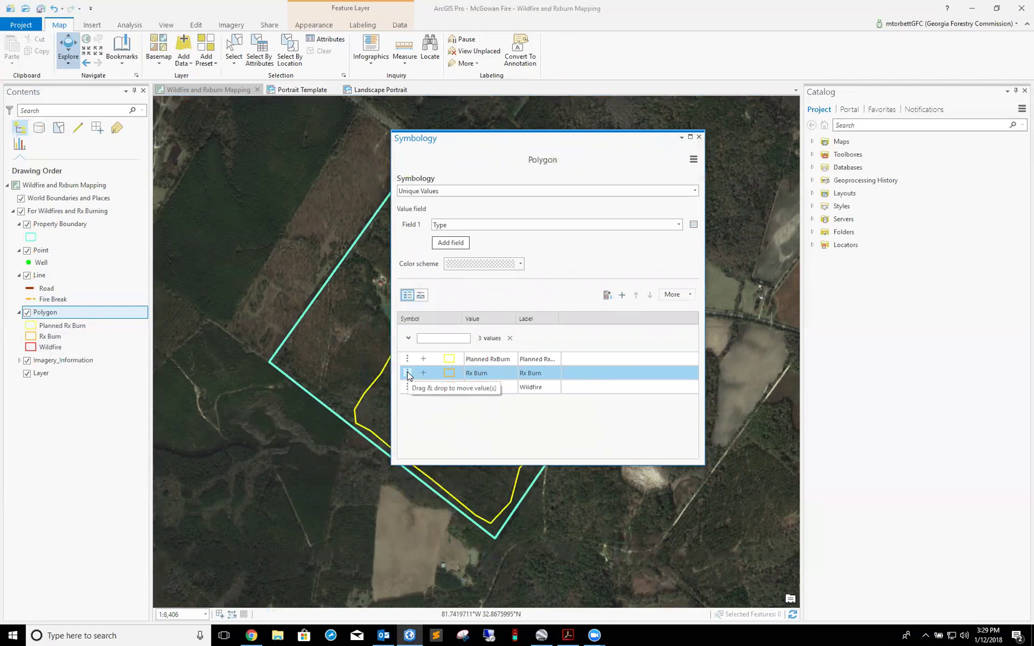
right_click(408, 376)
click(432, 380)
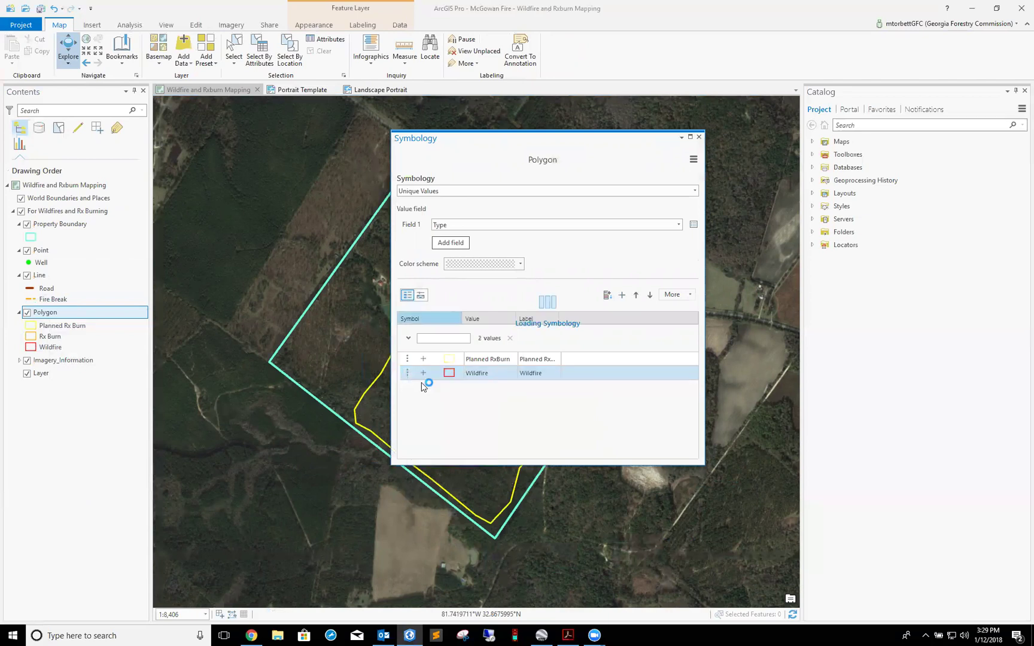
click(699, 137)
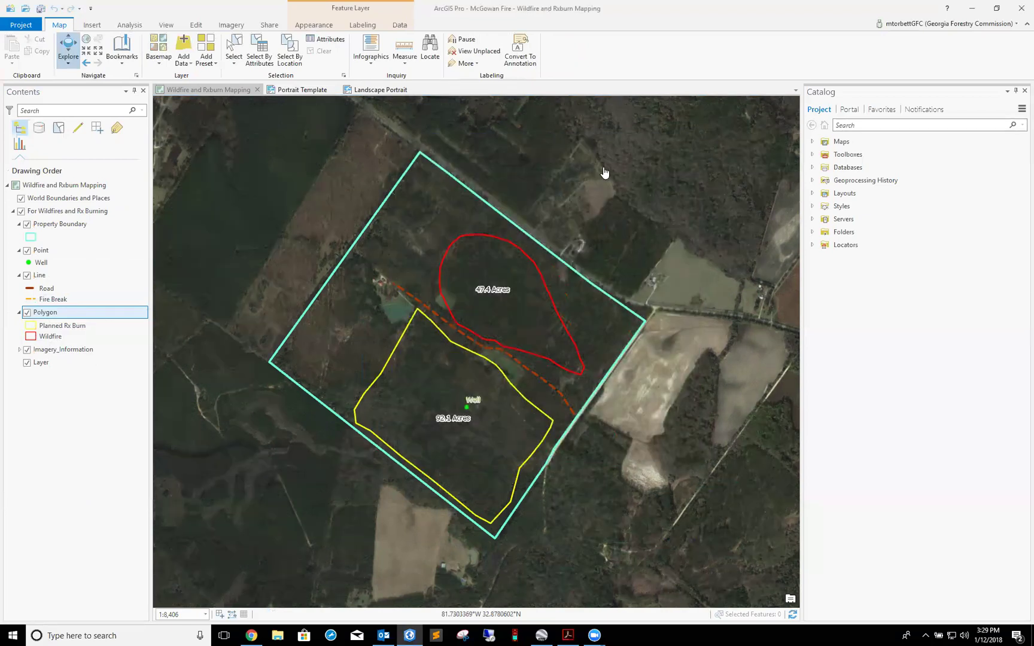
On the Portrait Template layout, shorten the legend and move it to the map's lower-left corner
click(300, 91)
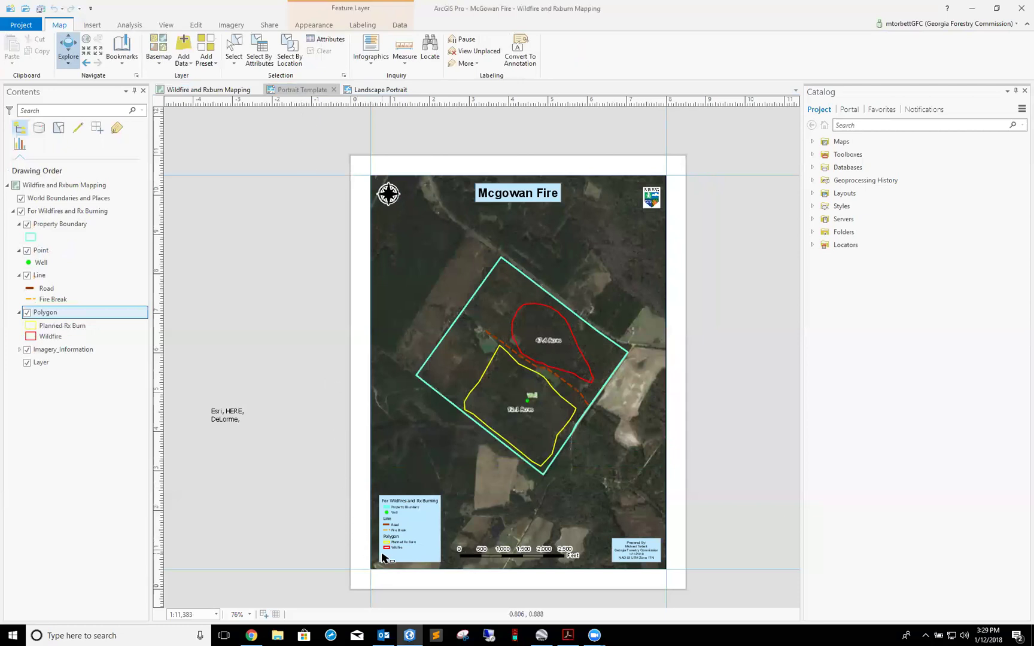
click(399, 560)
drag(409, 560, 409, 553)
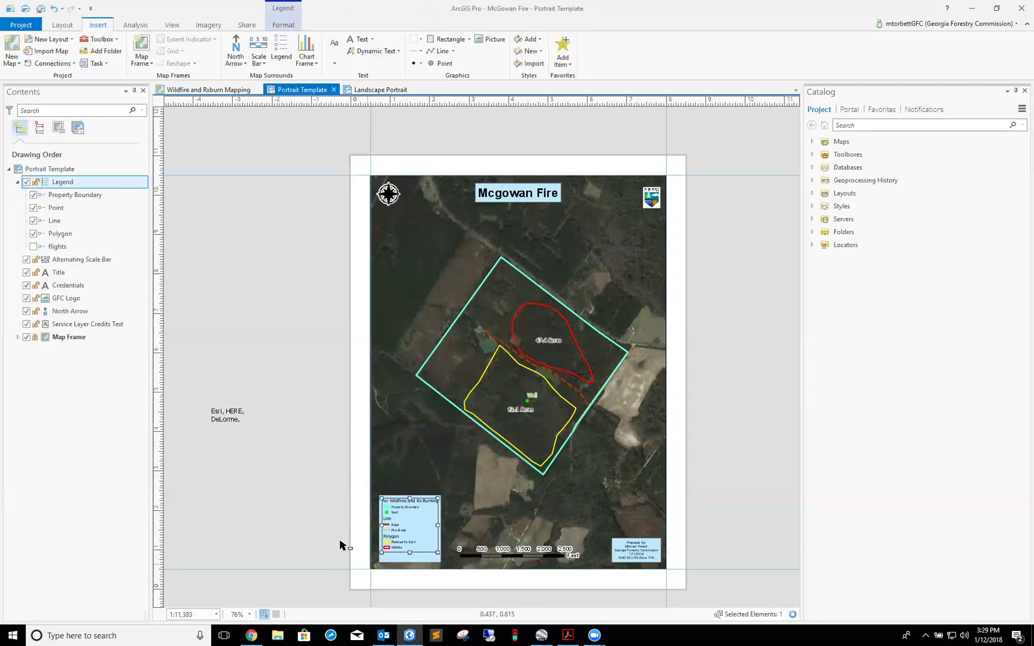
click(347, 518)
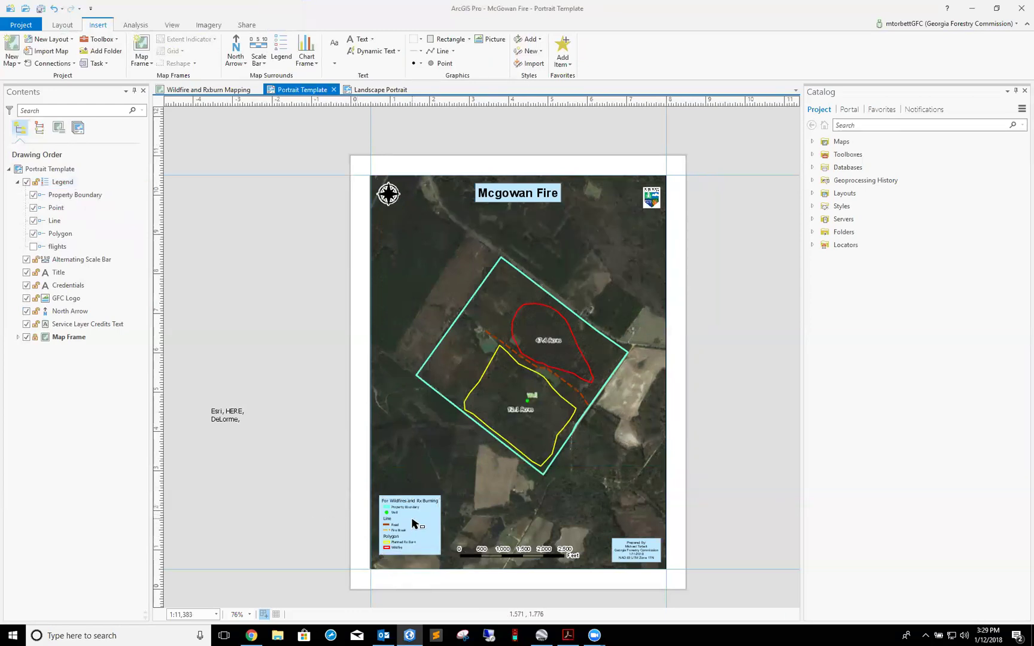
click(412, 522)
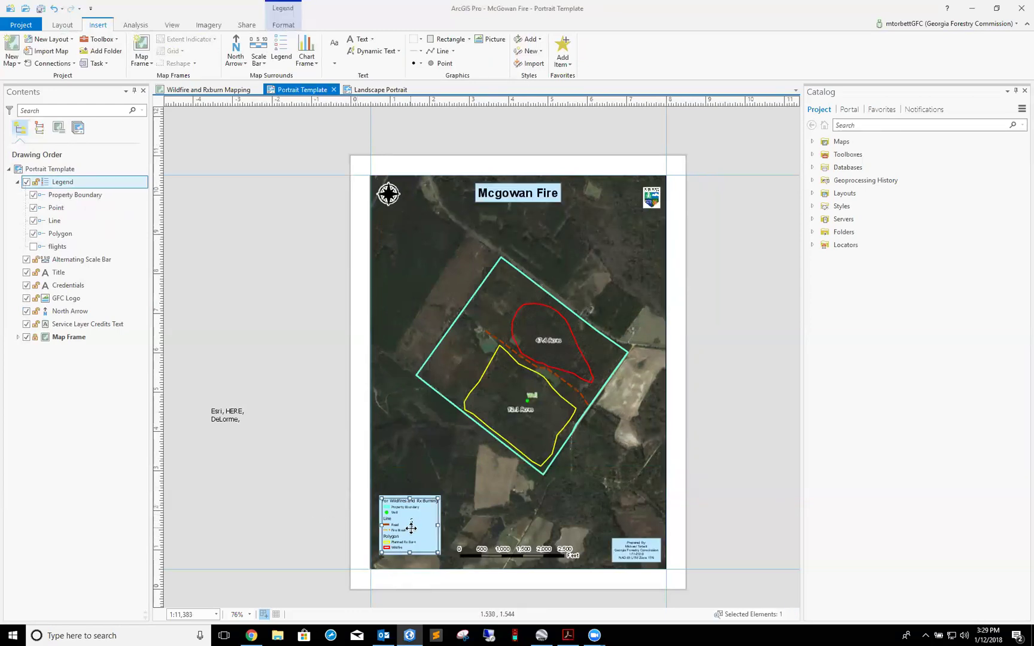
drag(411, 527, 407, 531)
click(301, 519)
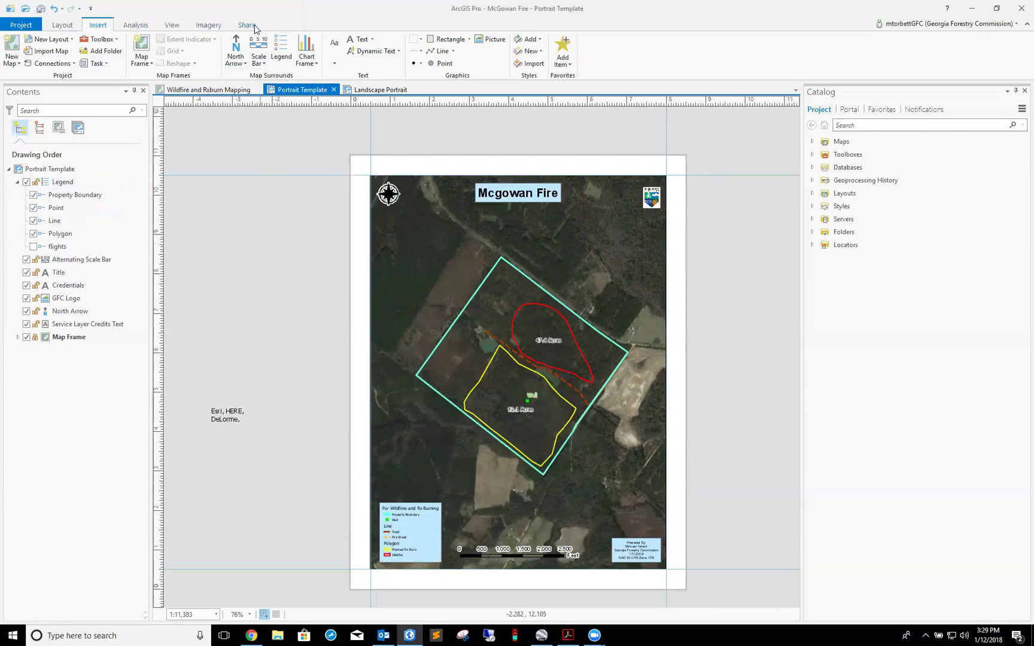
Export the Portrait Template layout as a PDF named 'Mcgowan Fire2'
click(254, 27)
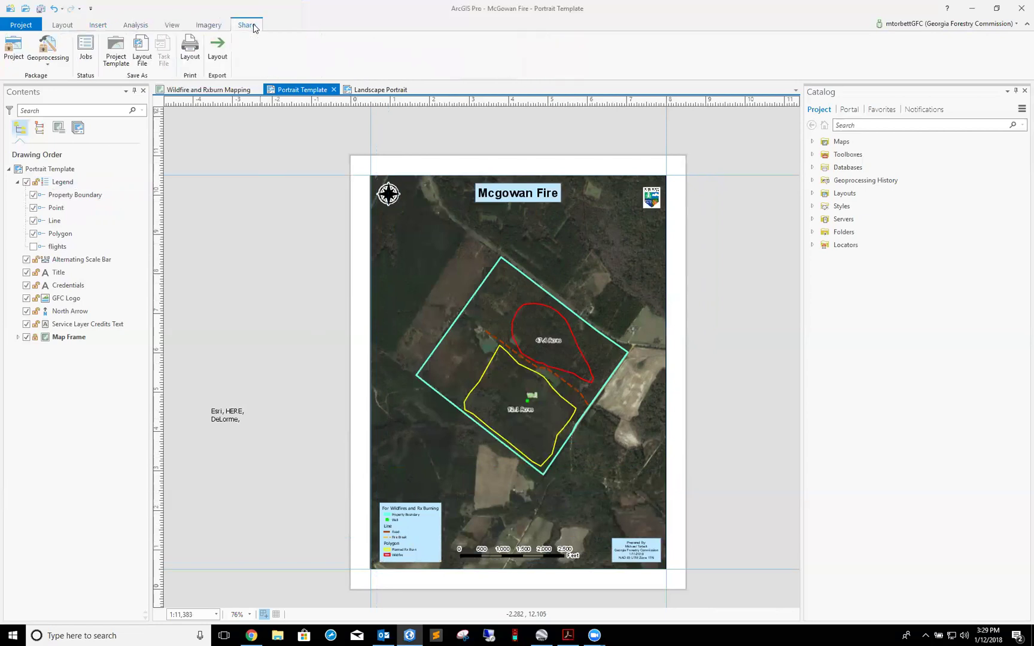
click(217, 52)
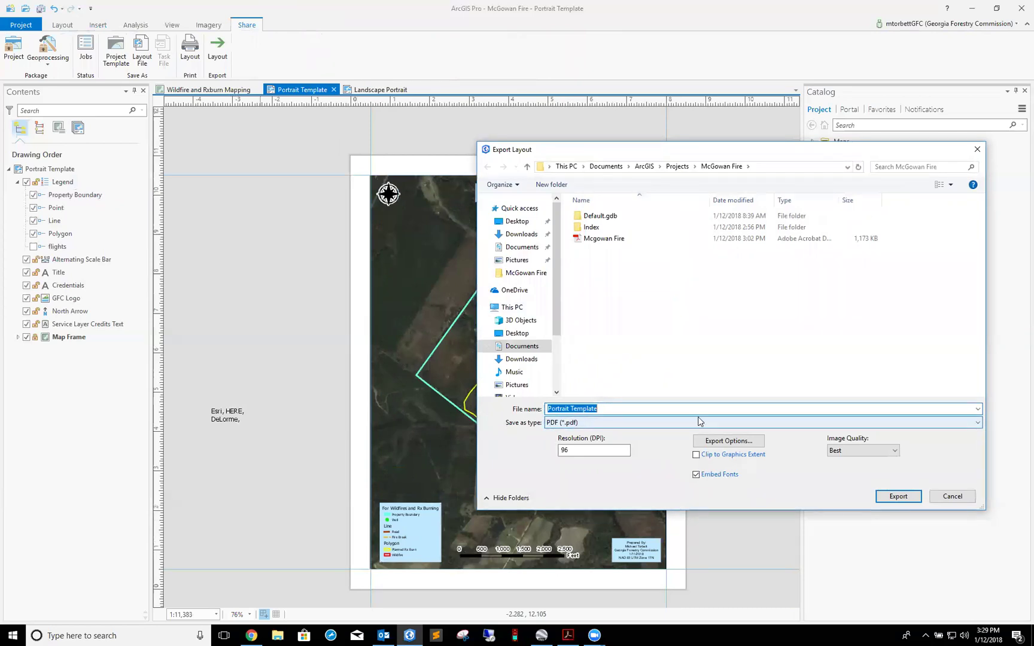
click(667, 423)
click(666, 422)
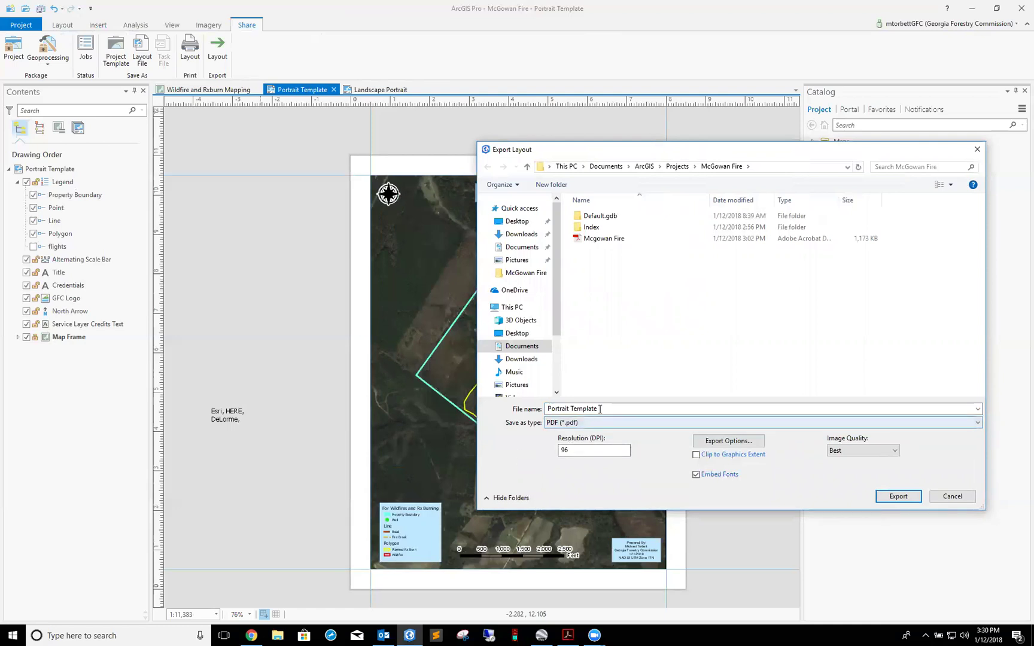
drag(600, 409, 541, 419)
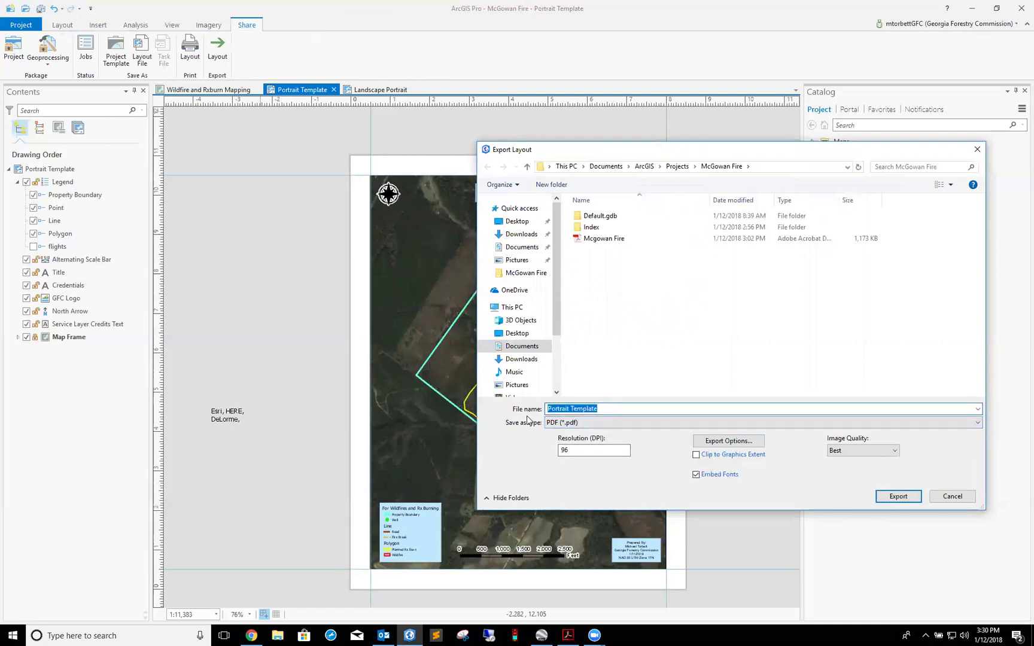
text(Mcgowan )
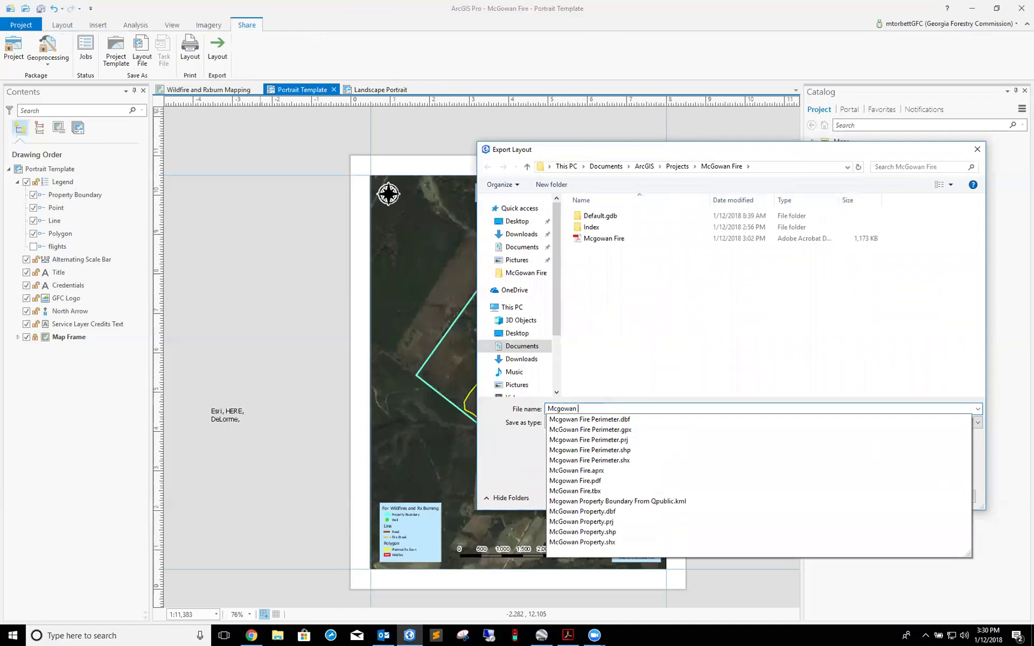
text(Fi)
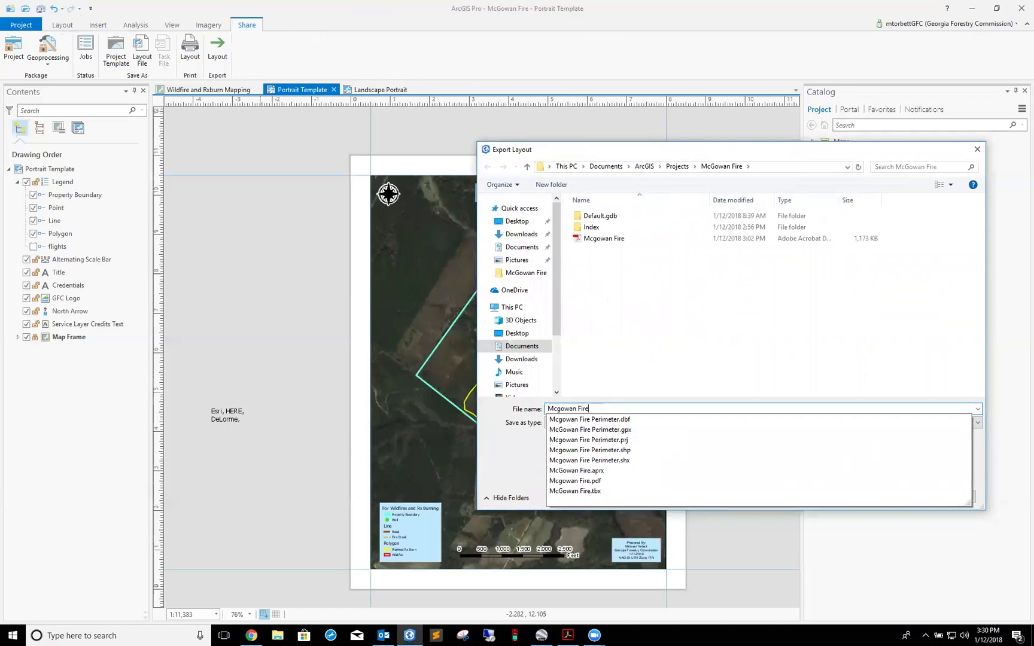
text(re2)
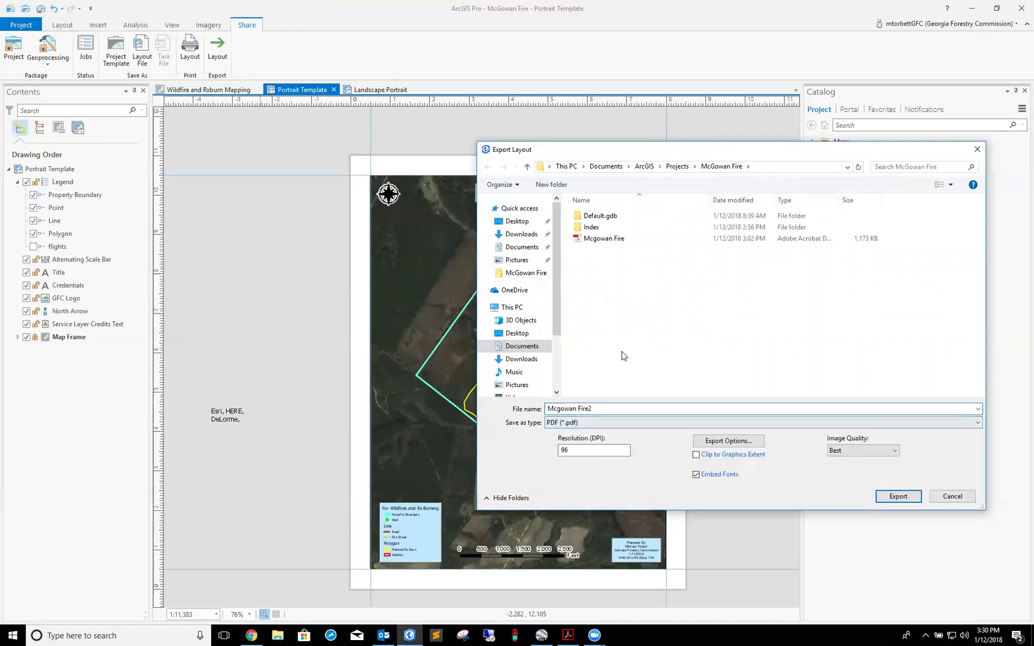
click(897, 497)
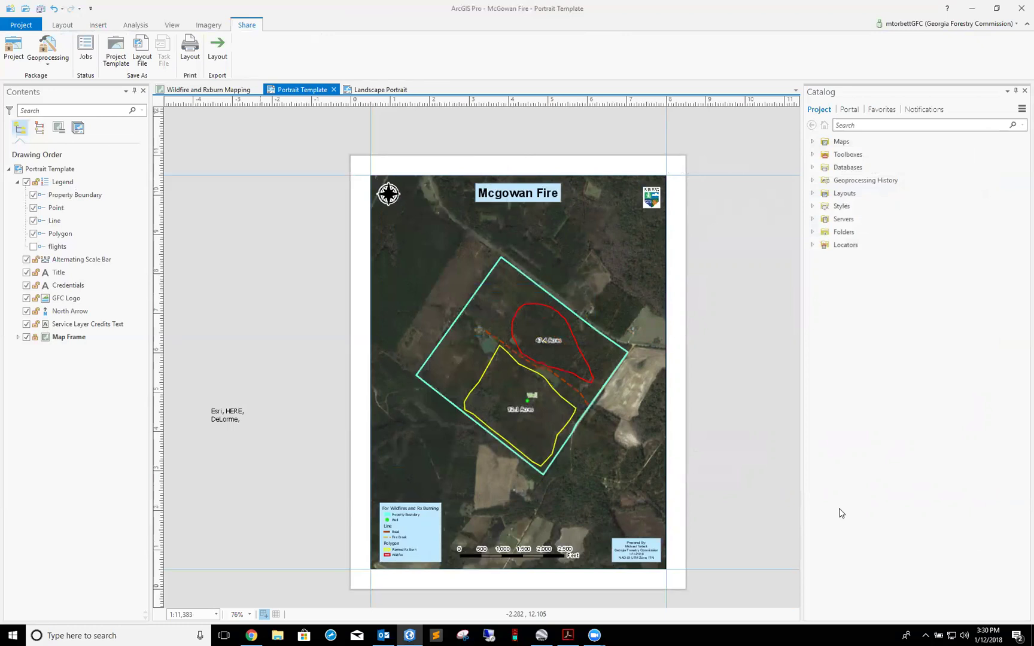
Browse to Documents > ArcGIS > Projects > McGowan Fire and open Mcgowan Fire2.pdf
click(277, 633)
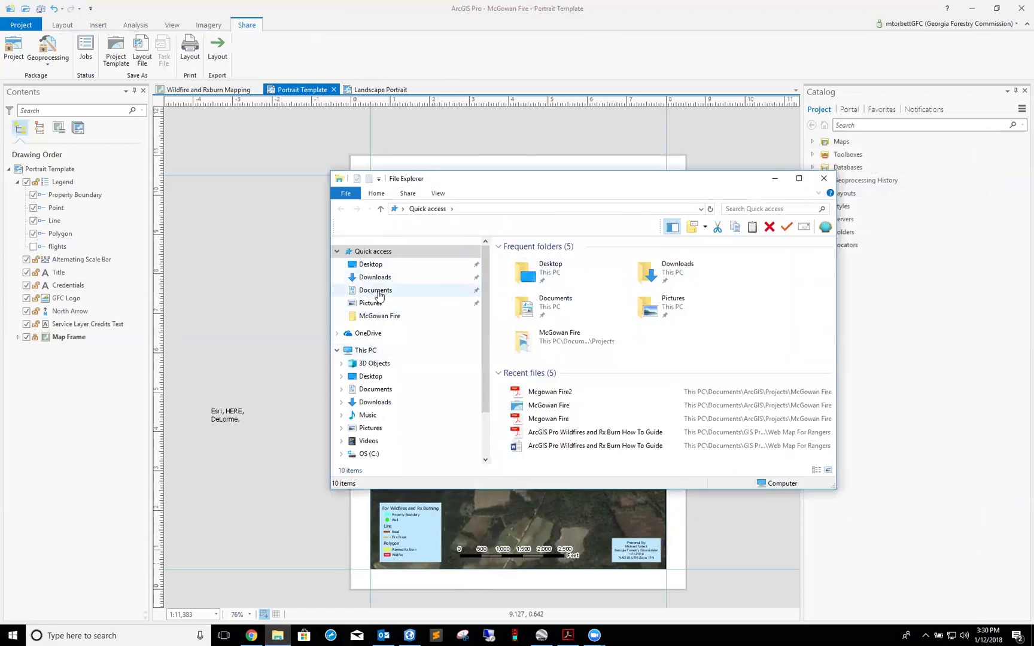
click(384, 290)
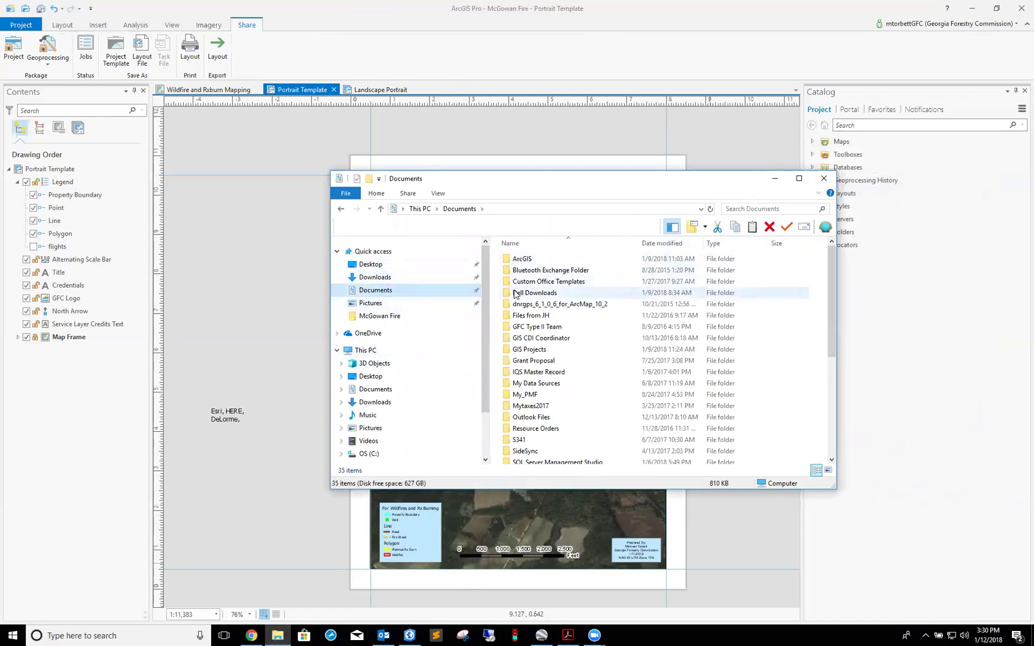
double_click(534, 258)
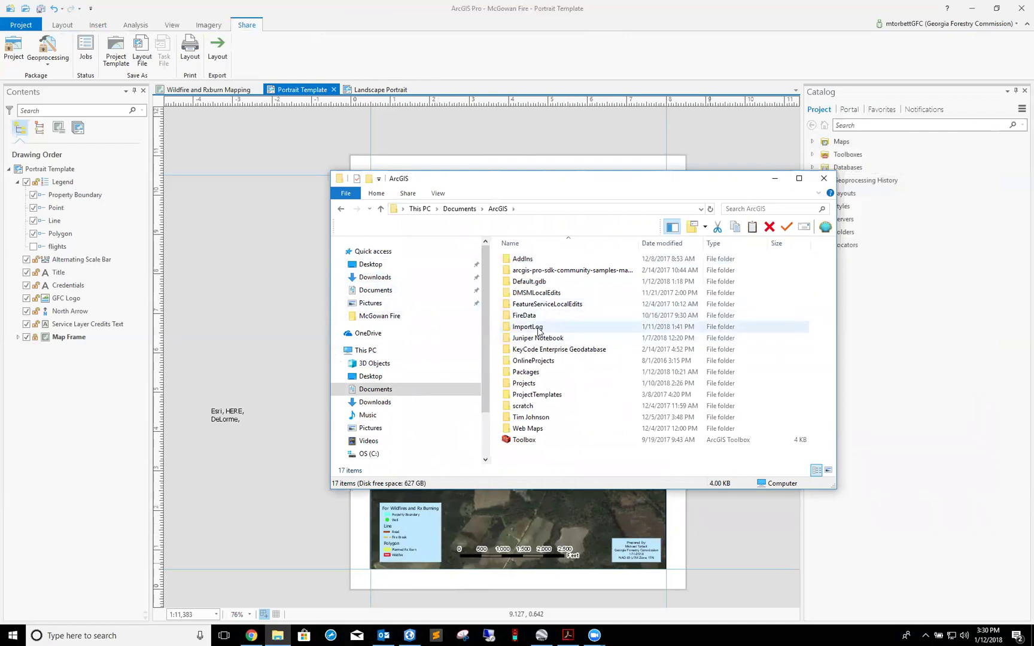
double_click(527, 383)
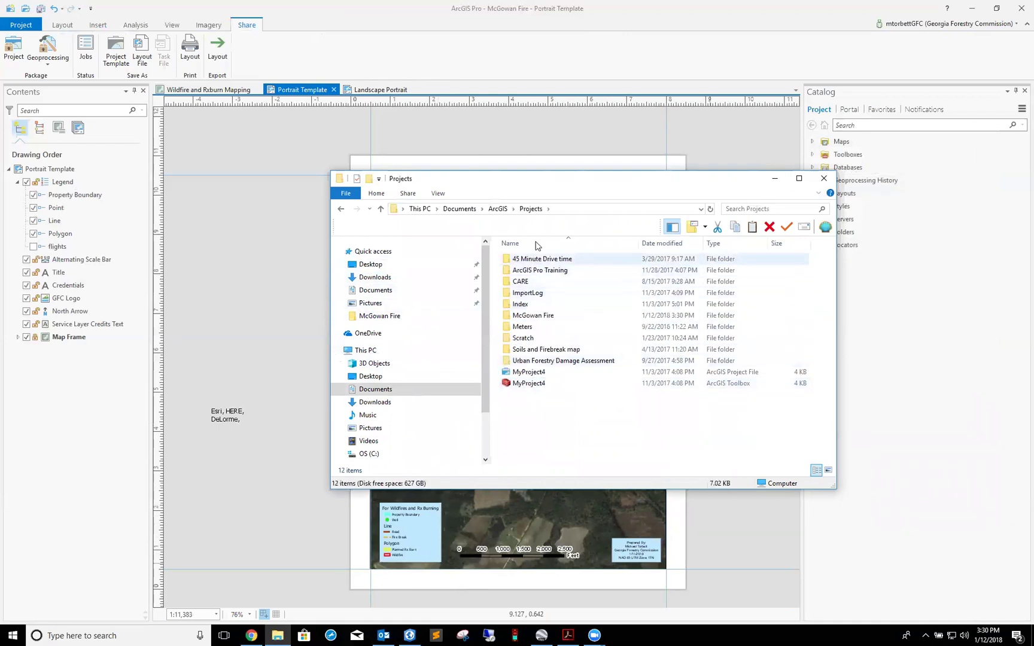
double_click(533, 315)
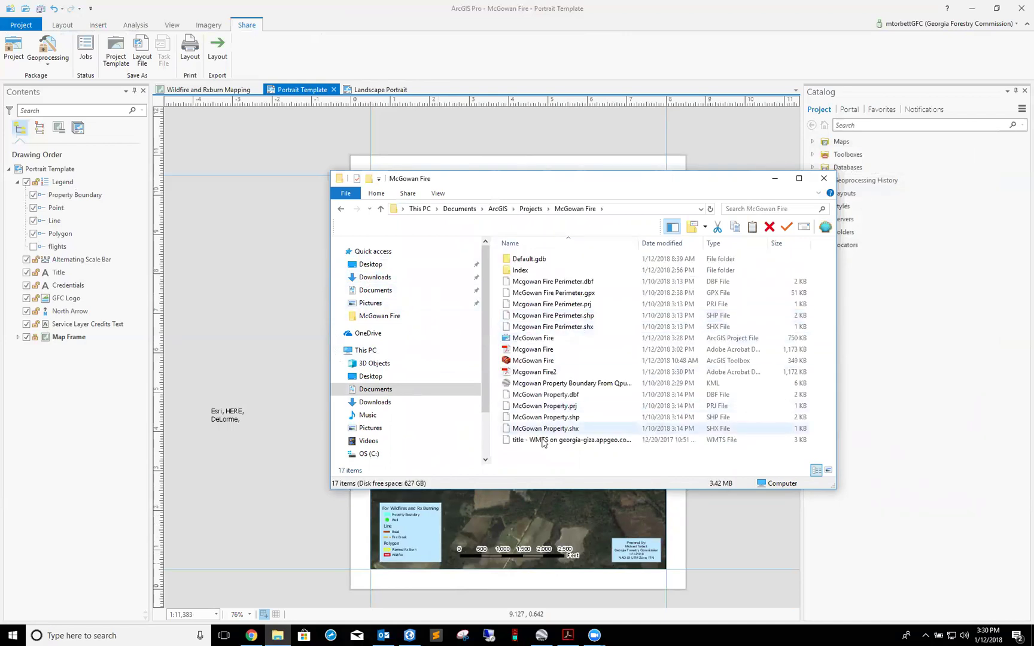
double_click(527, 372)
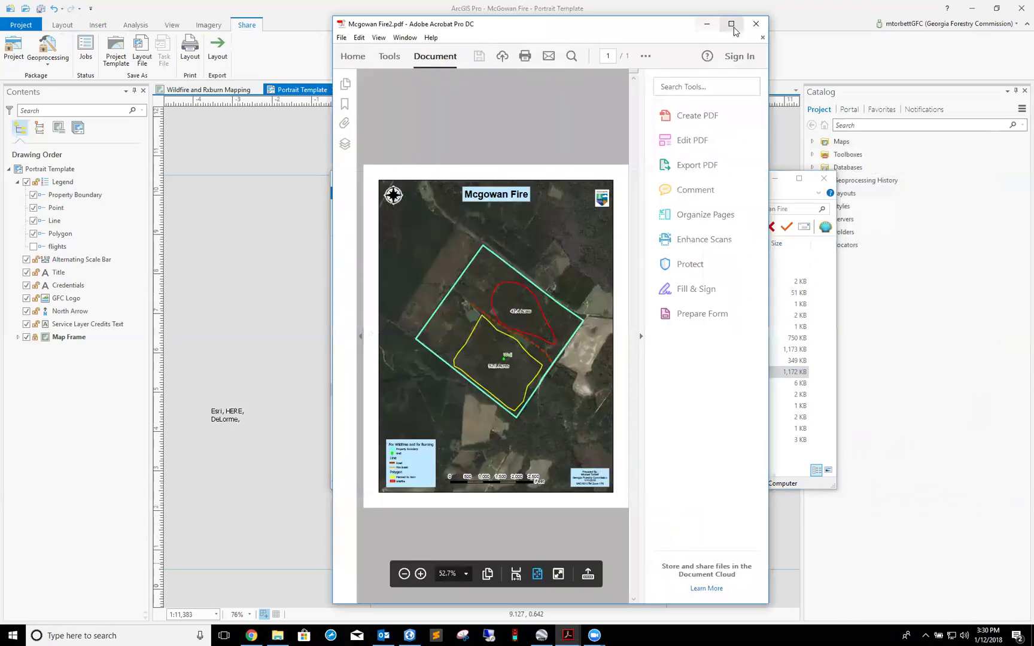
Maximize the Acrobat window showing Mcgowan Fire2.pdf
click(731, 22)
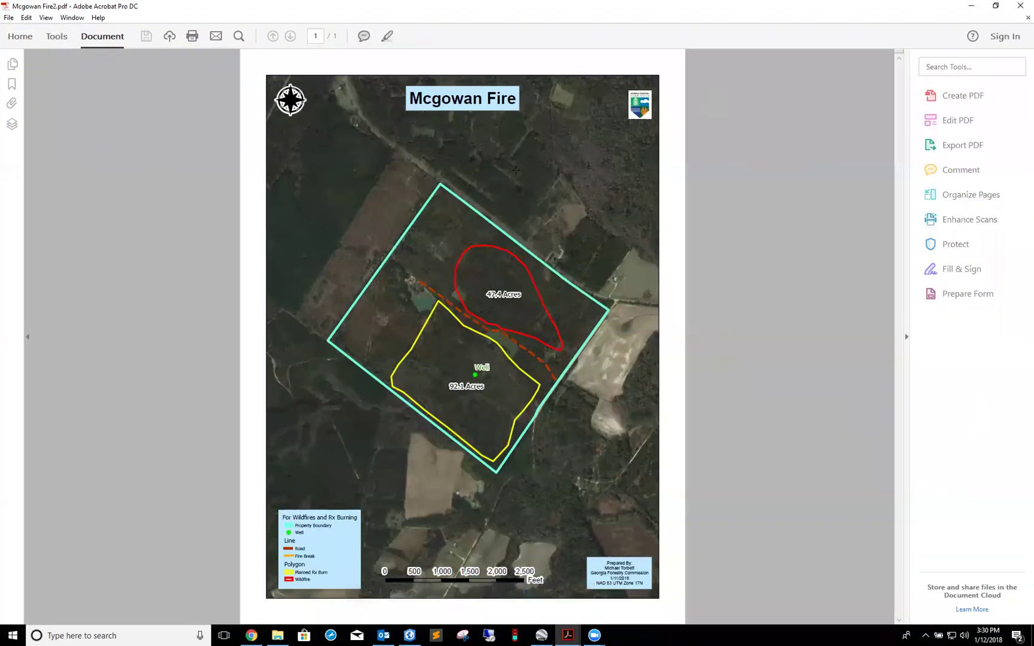